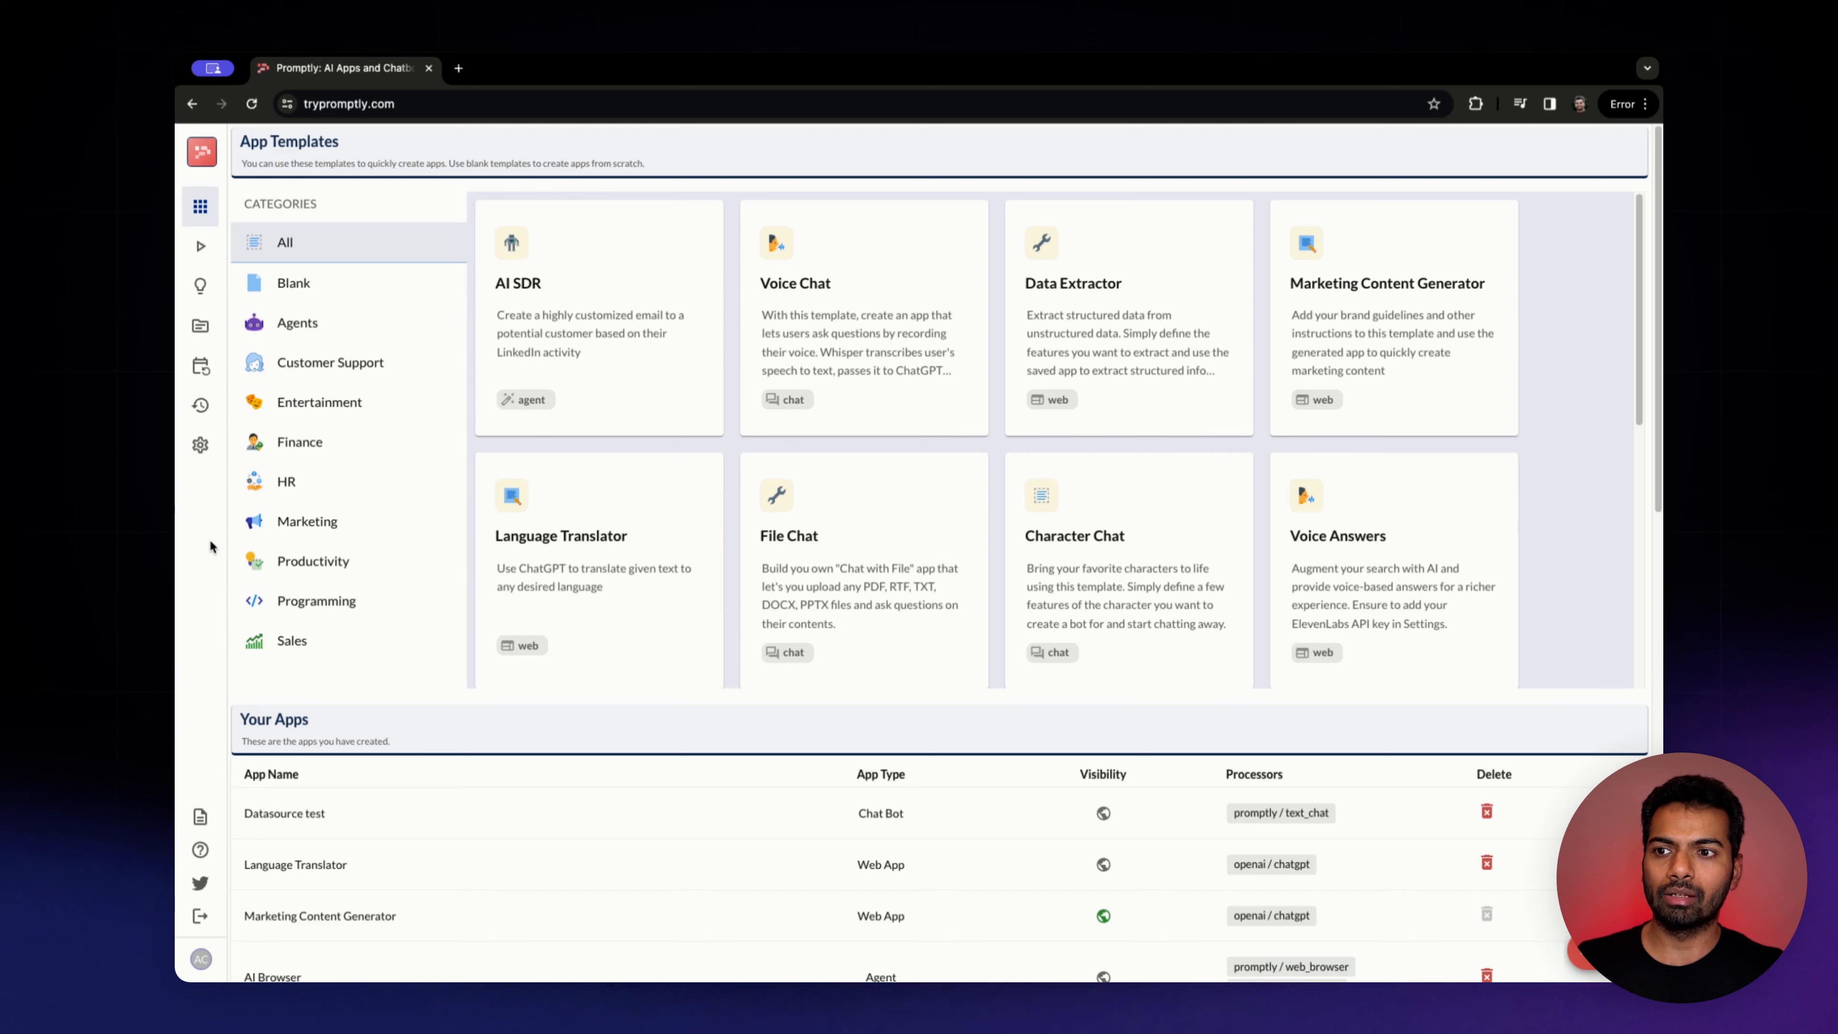
Open the data sources list and view the contents of the apps/introduction page in the LLMStack and Promptly source
{"action": "mouse_move", "coordinate": [210, 423]}
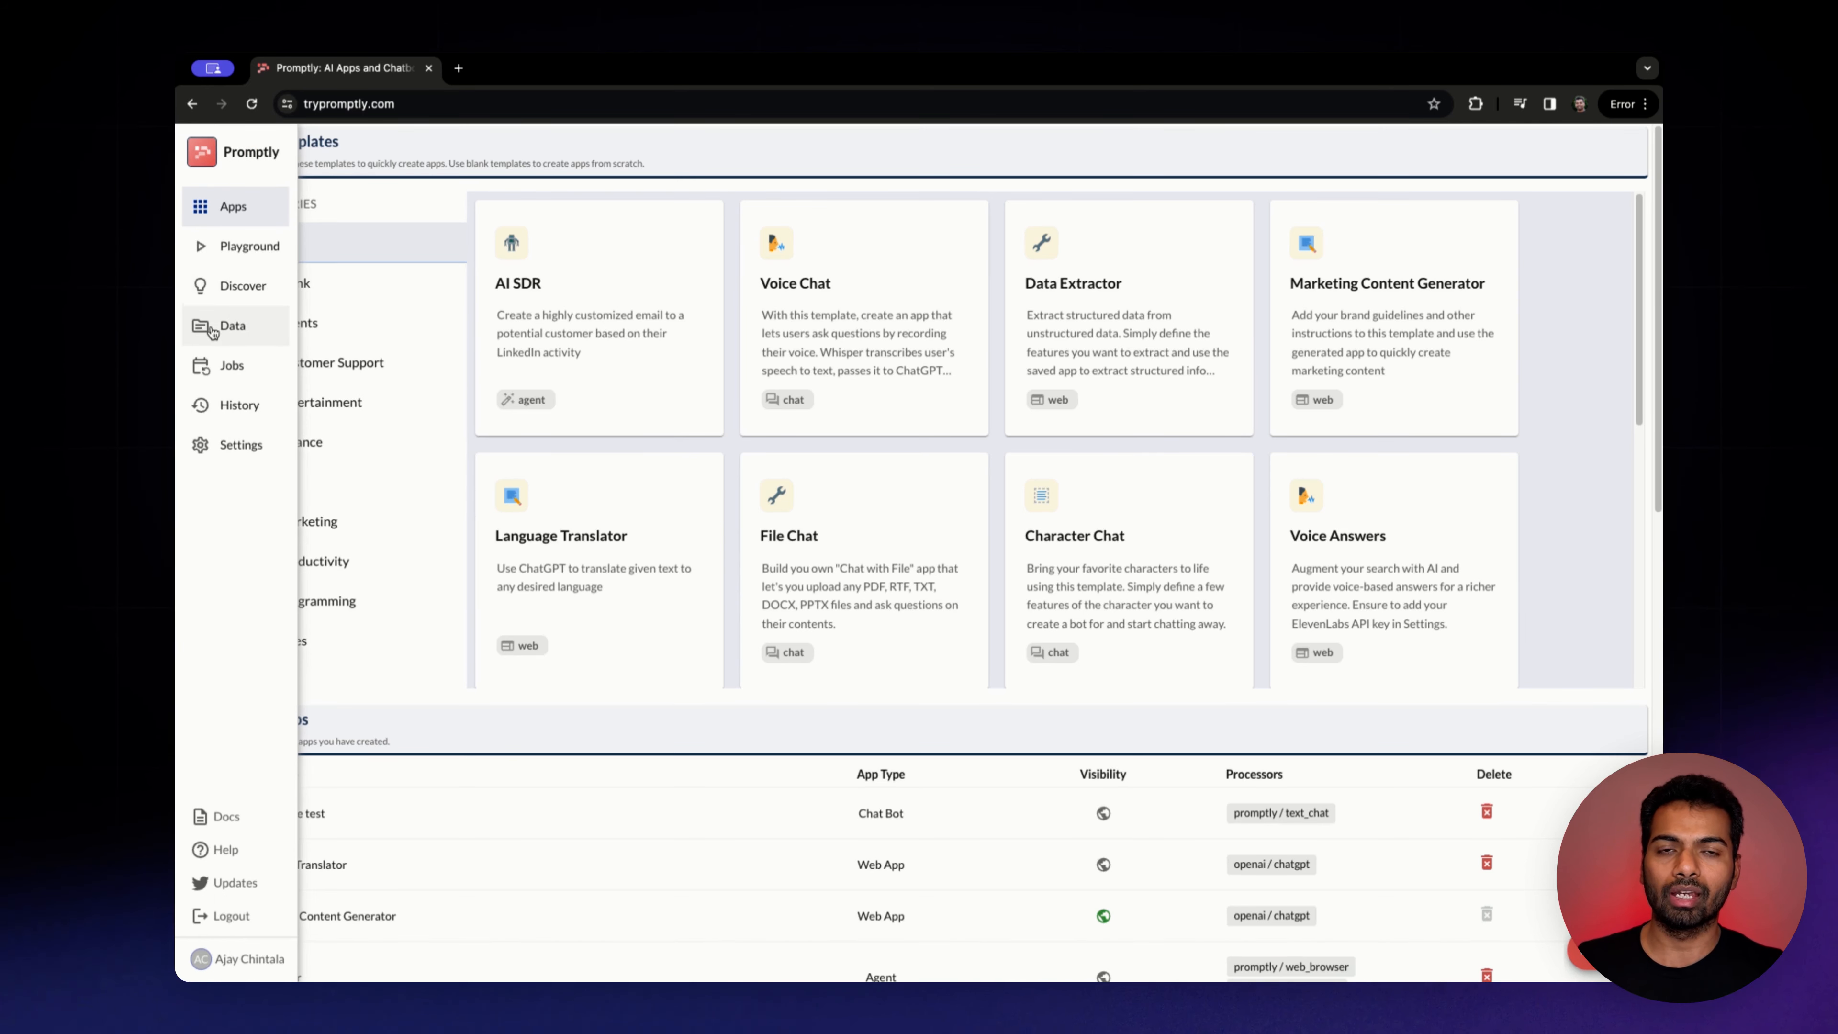
{"action": "left_click", "coordinate": [212, 331]}
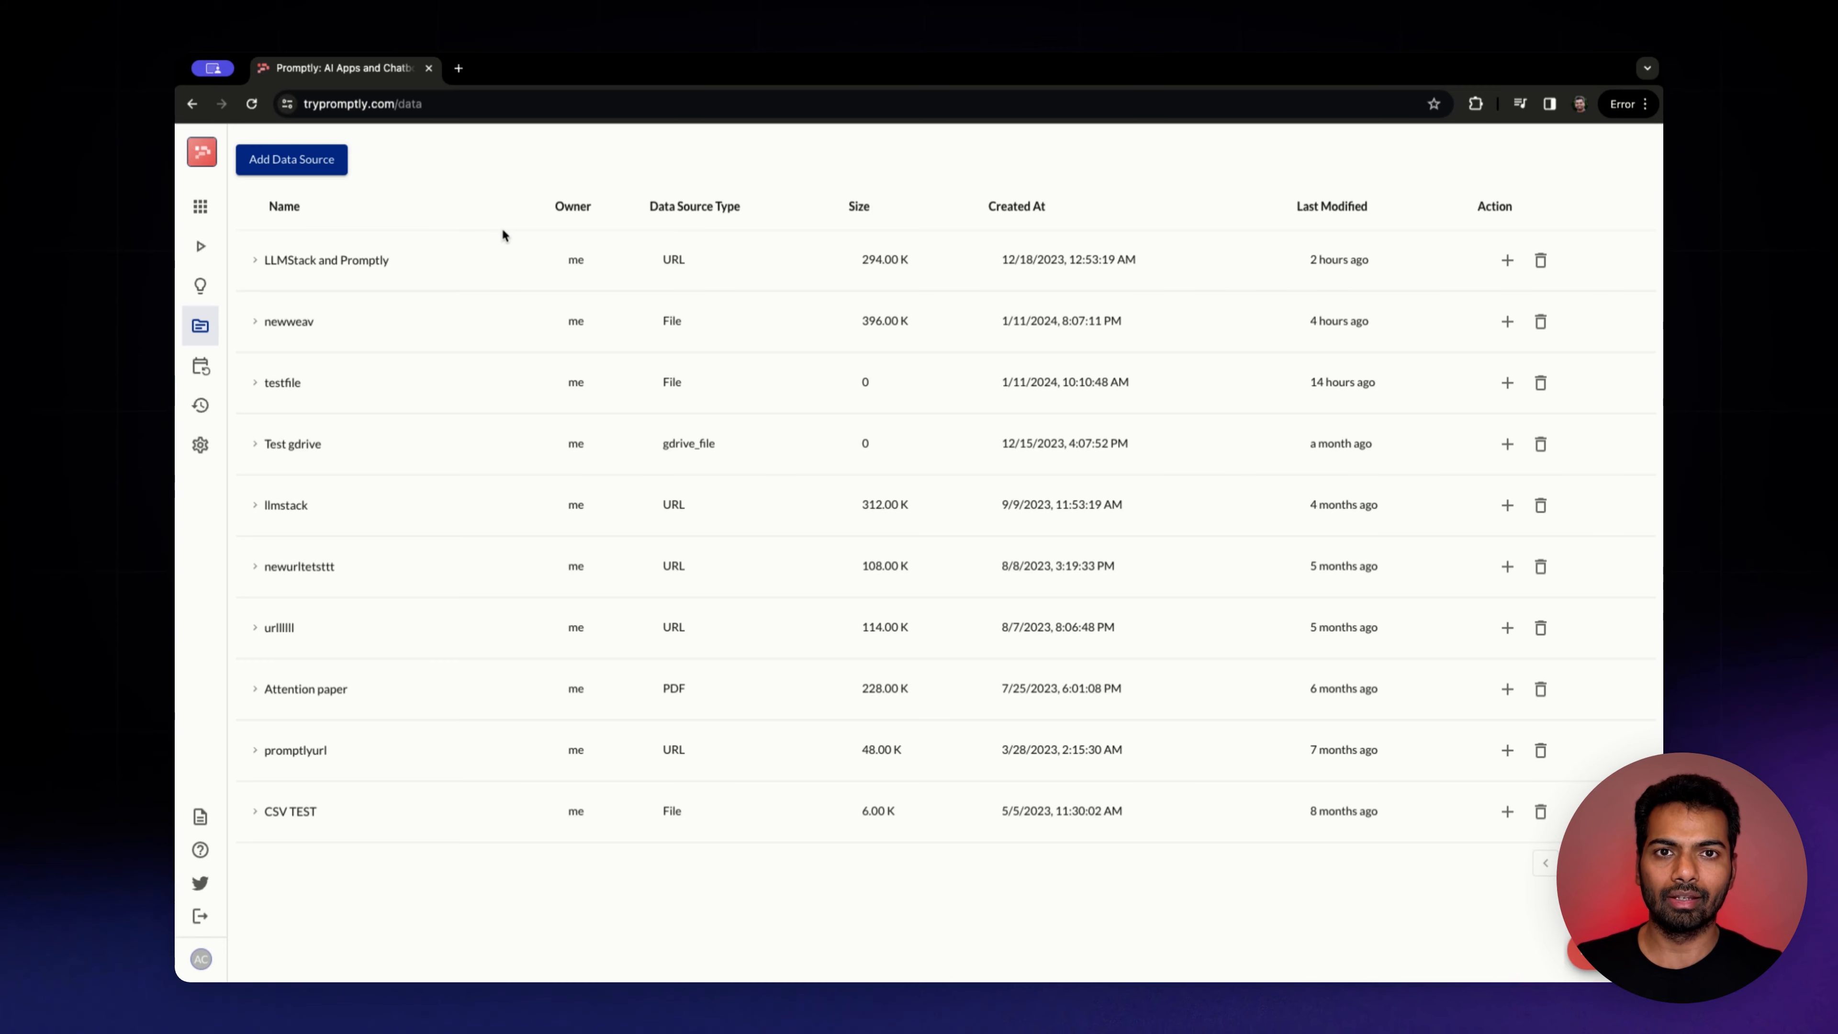
{"action": "left_click", "coordinate": [453, 248]}
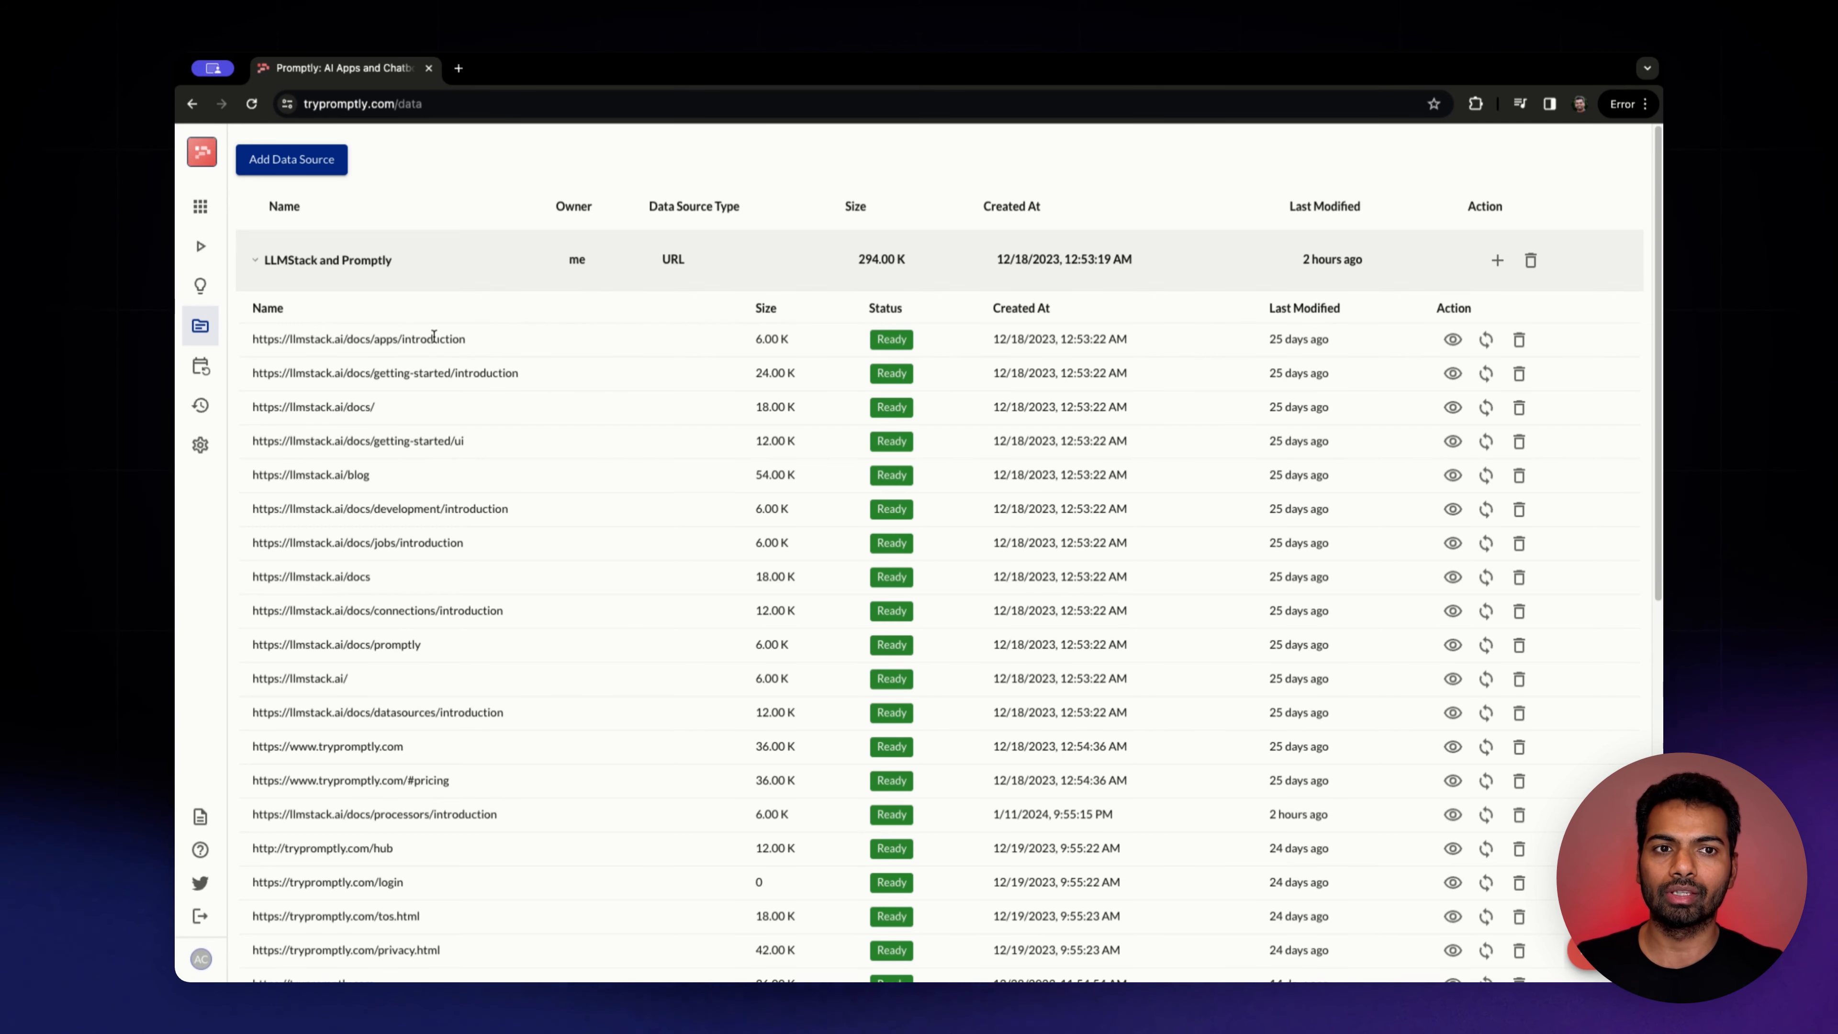
{"action": "left_click", "coordinate": [1451, 339]}
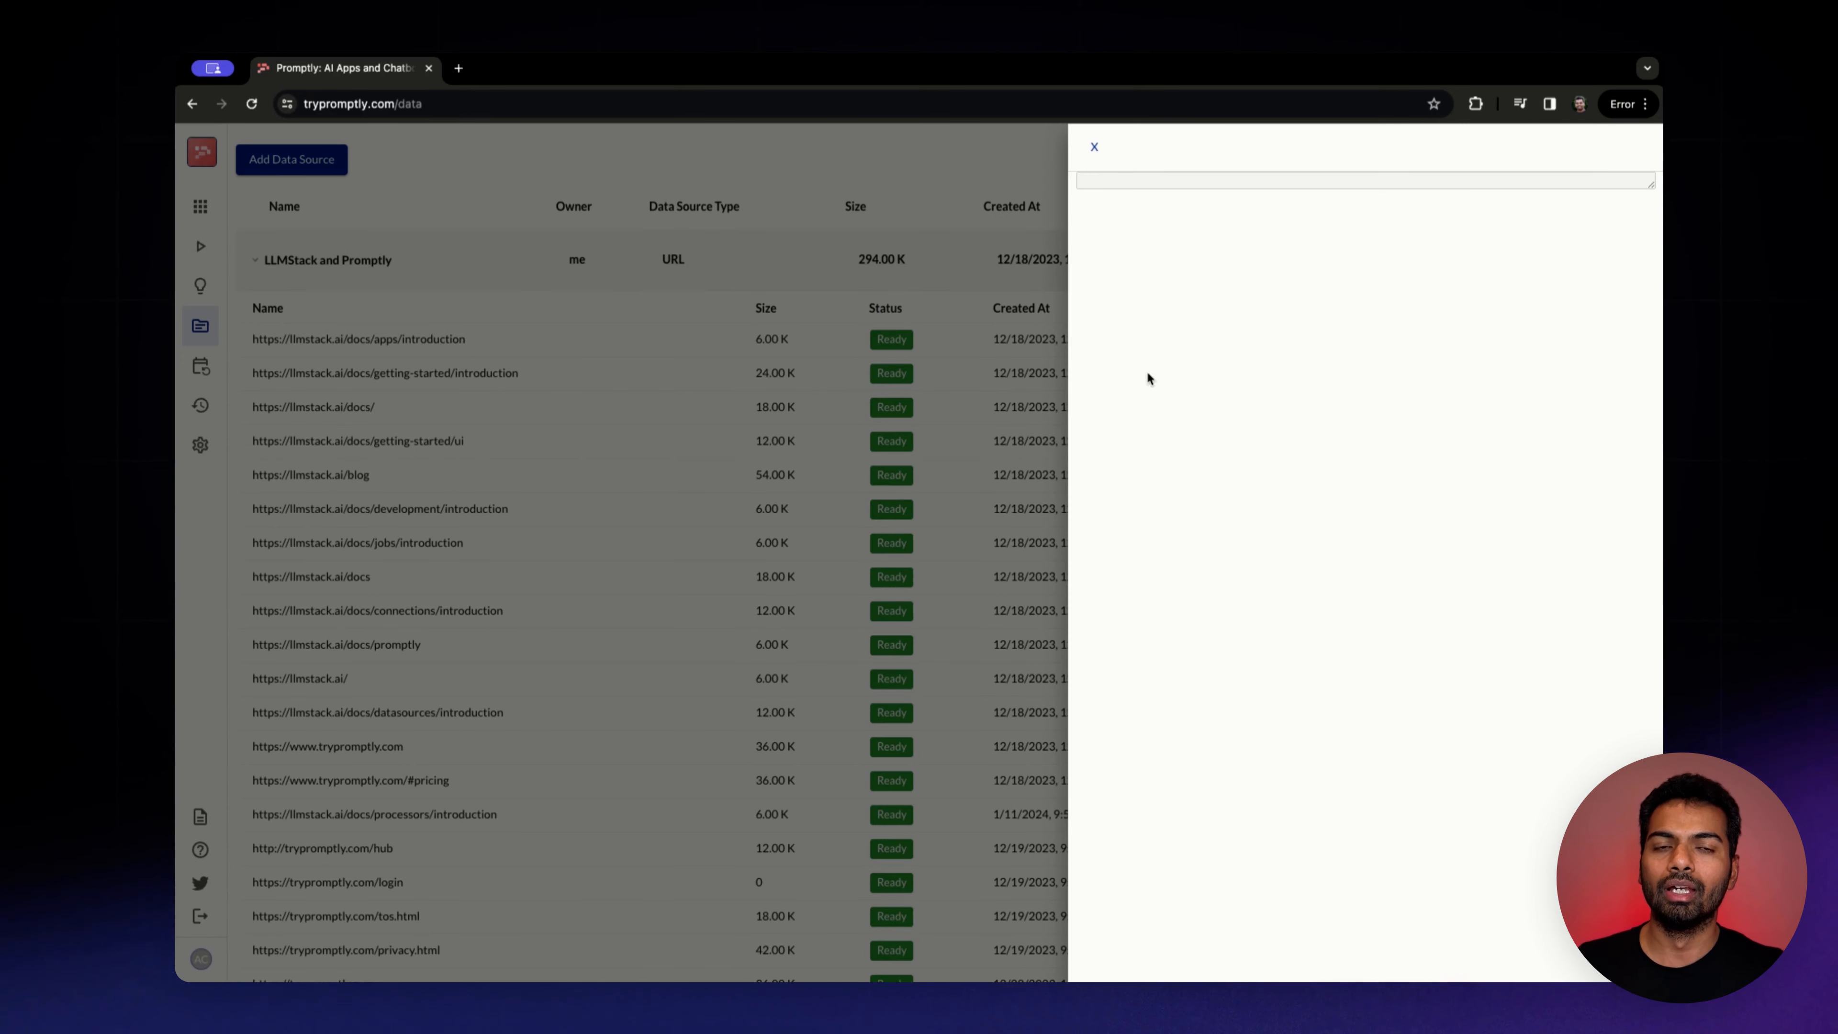
{"action": "left_click", "coordinate": [945, 438]}
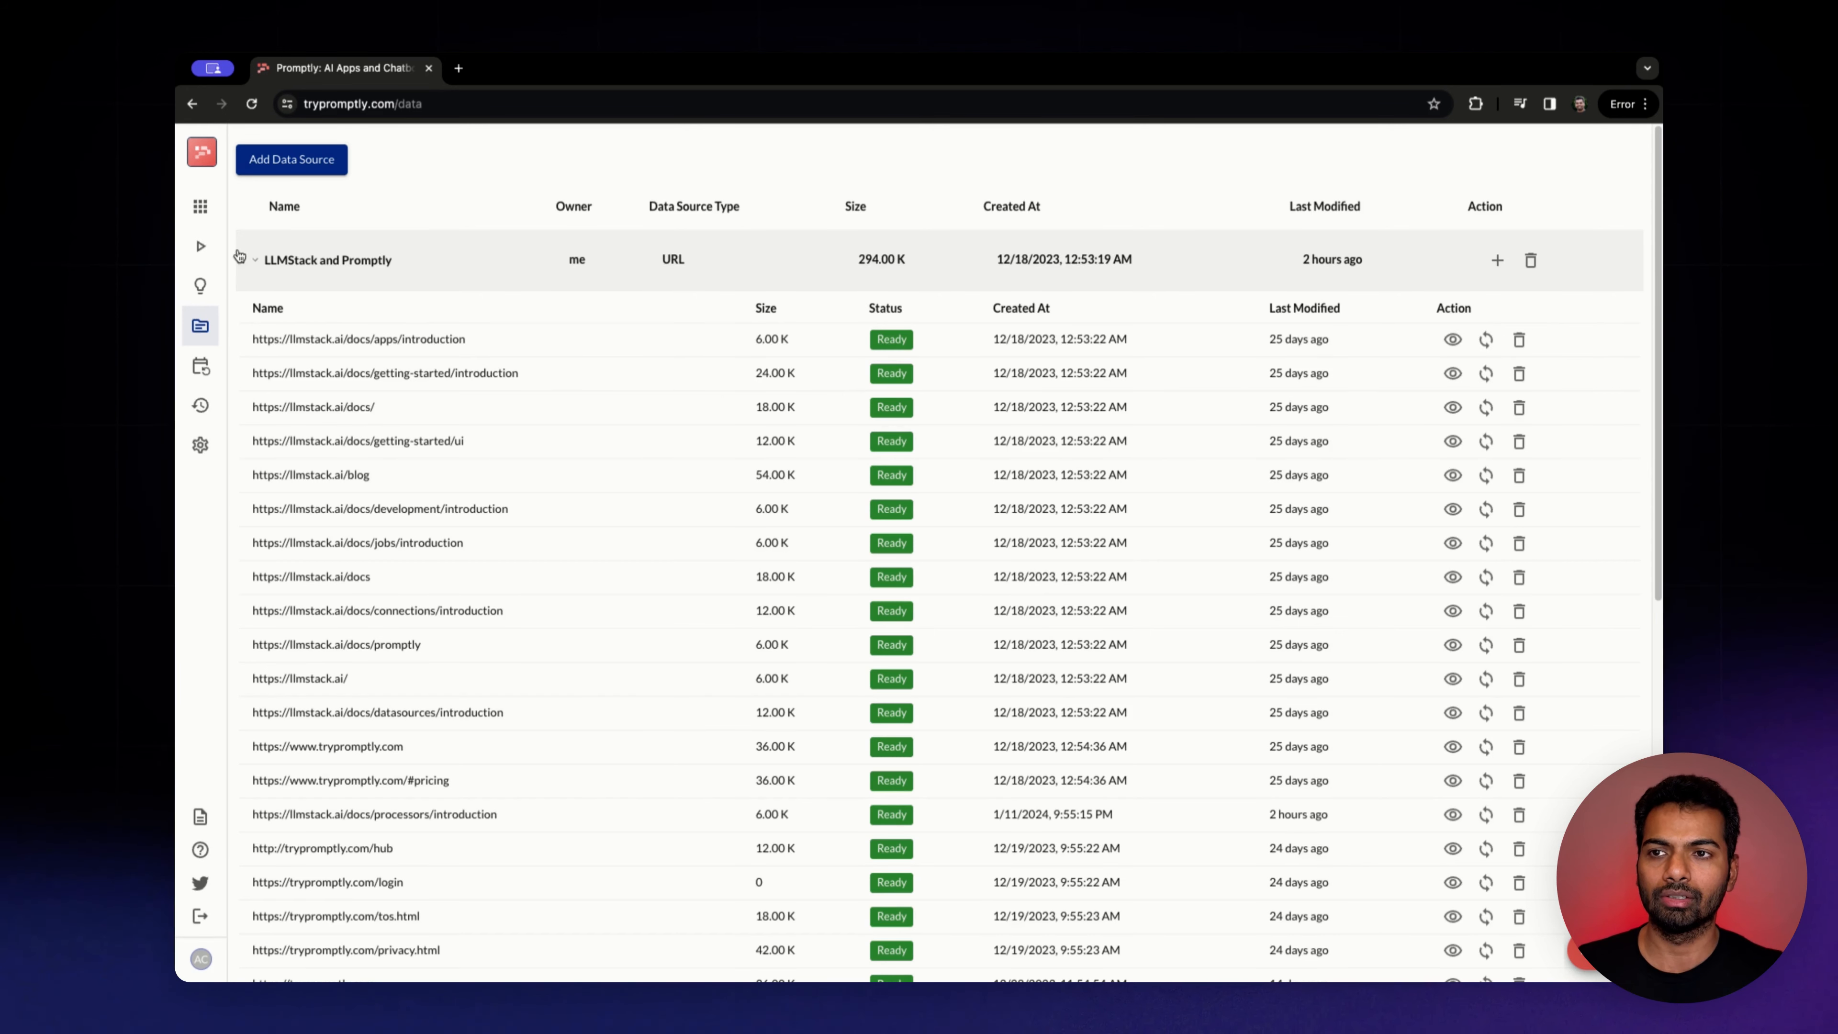
{"action": "left_click", "coordinate": [265, 260]}
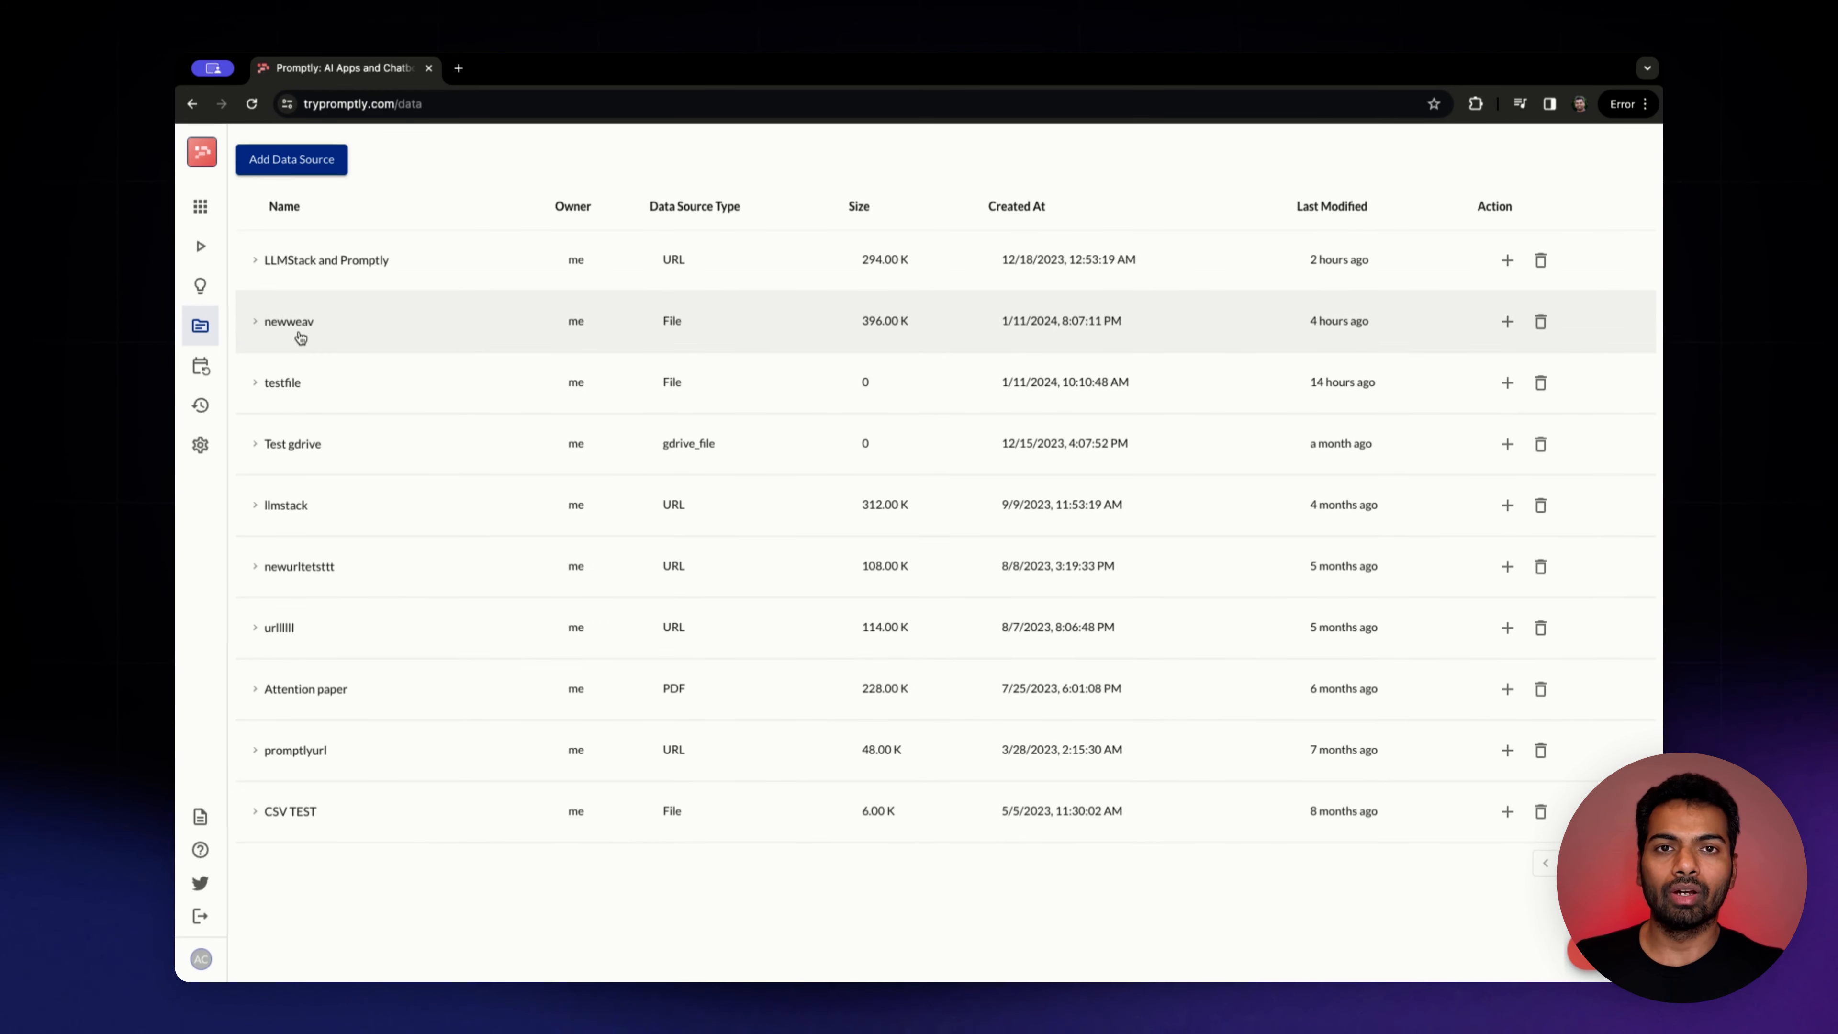
Open the form for a new data source and review the options of the URL, File, Weaviate and SingleStore types
{"action": "left_click", "coordinate": [336, 171]}
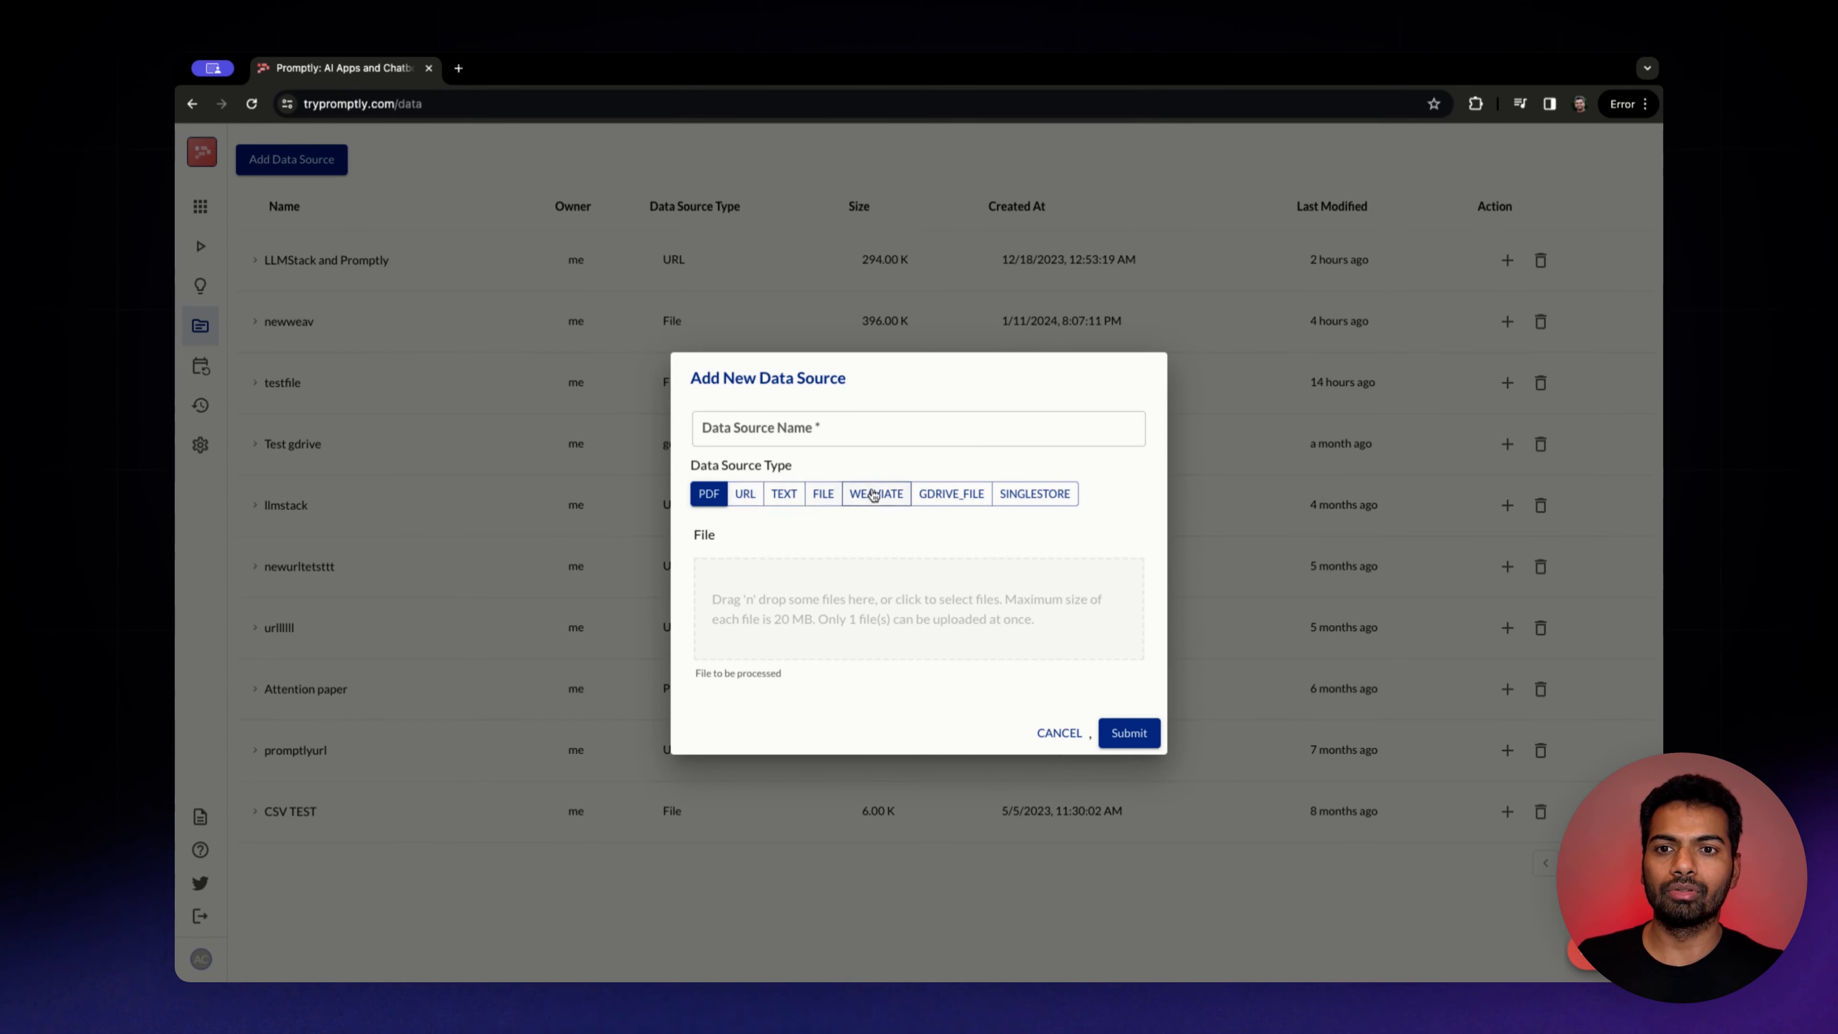
{"action": "left_click", "coordinate": [757, 502]}
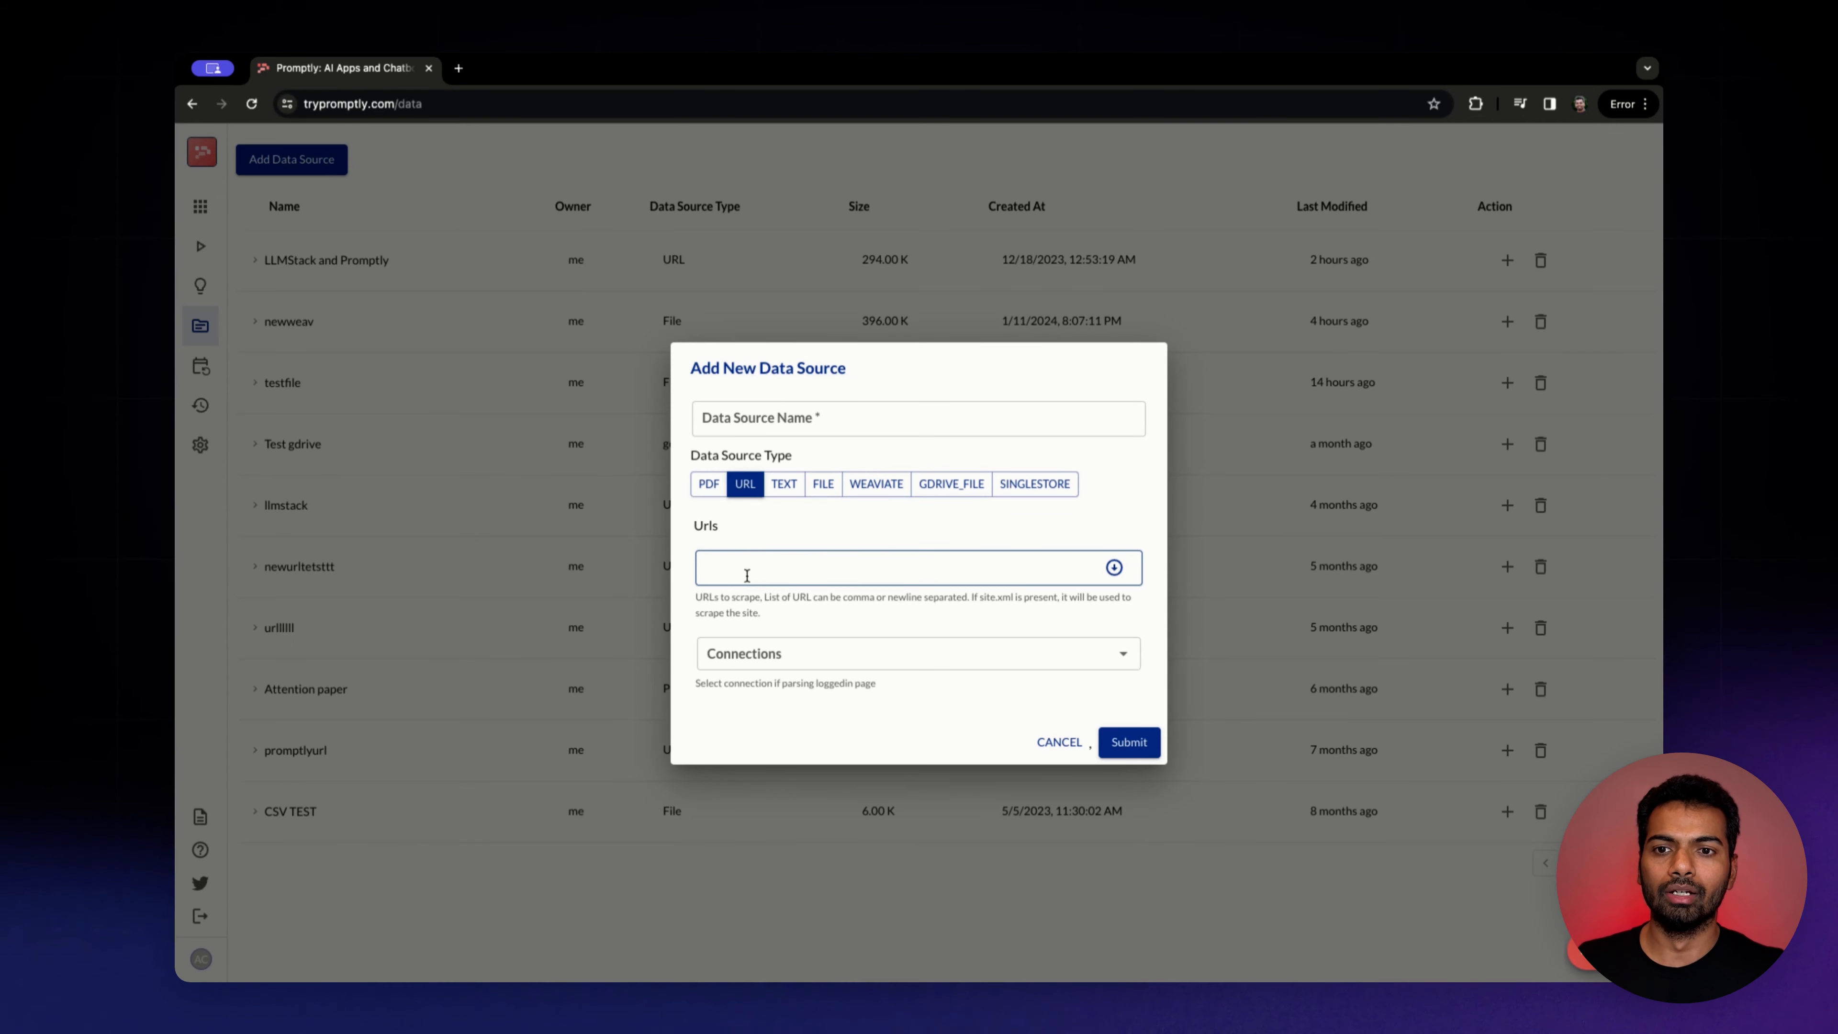
{"action": "left_click", "coordinate": [818, 484]}
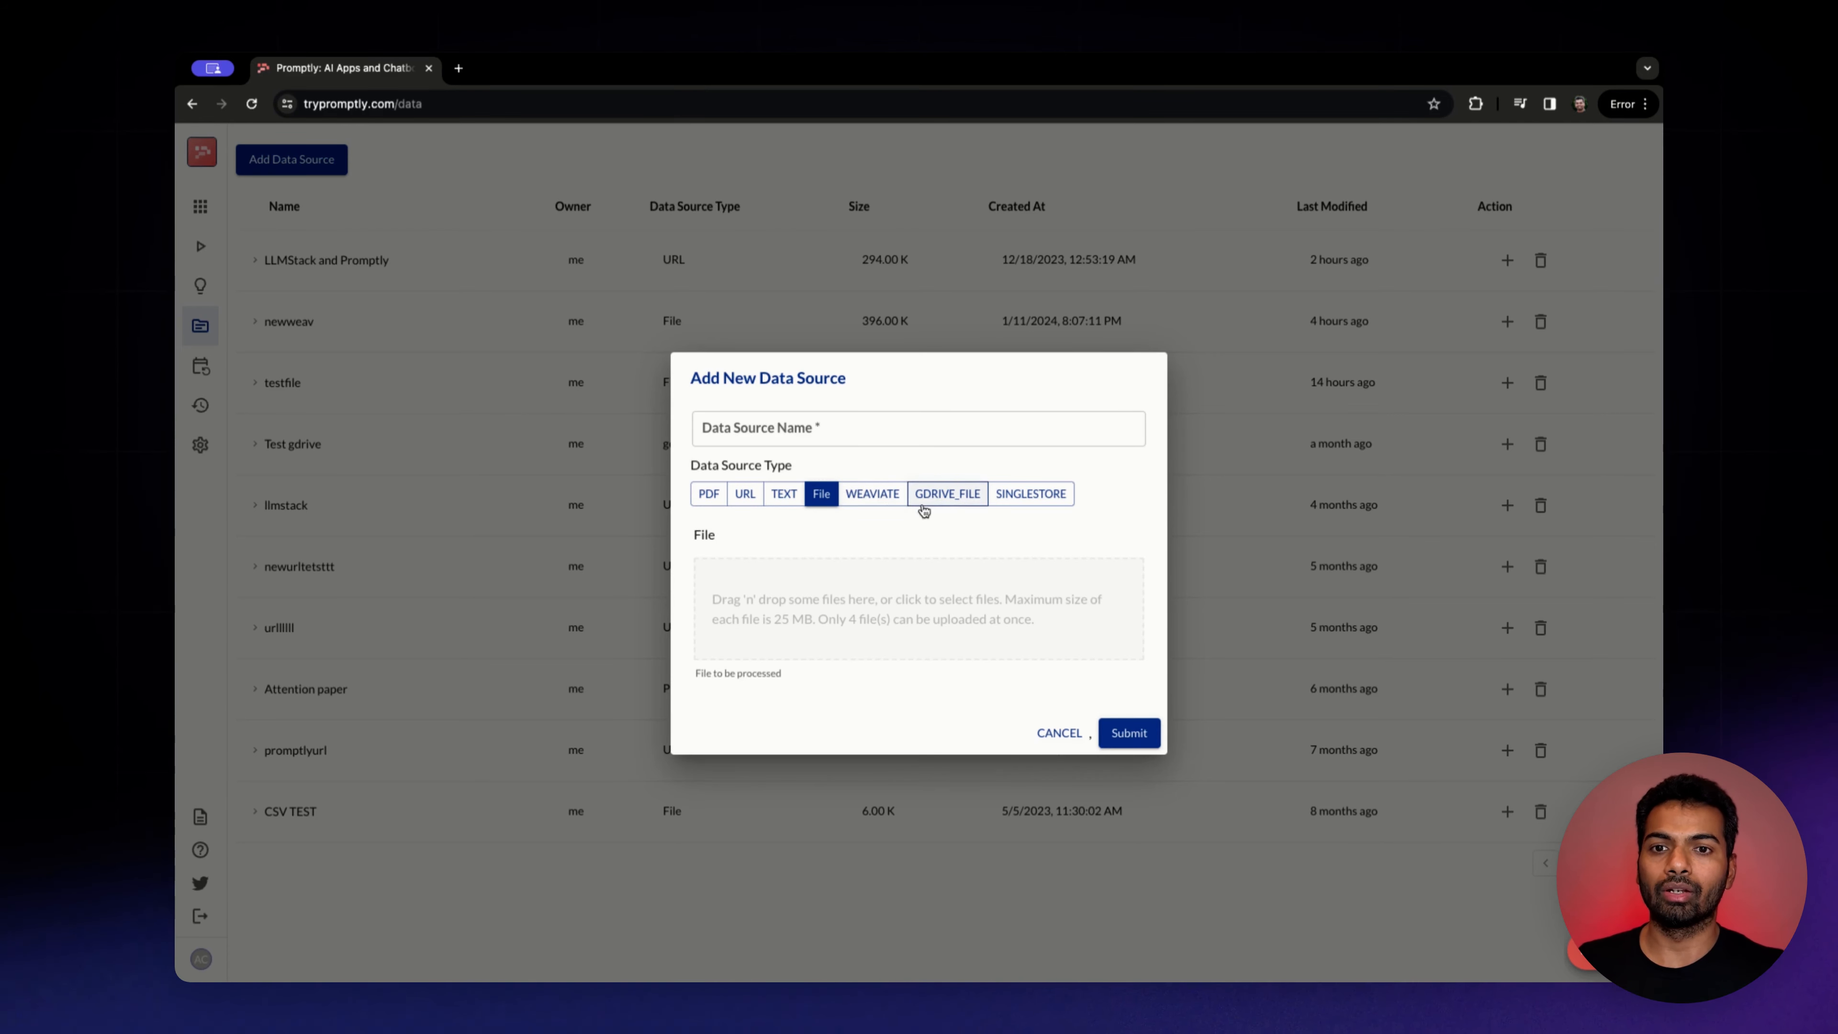
{"action": "left_click", "coordinate": [853, 496]}
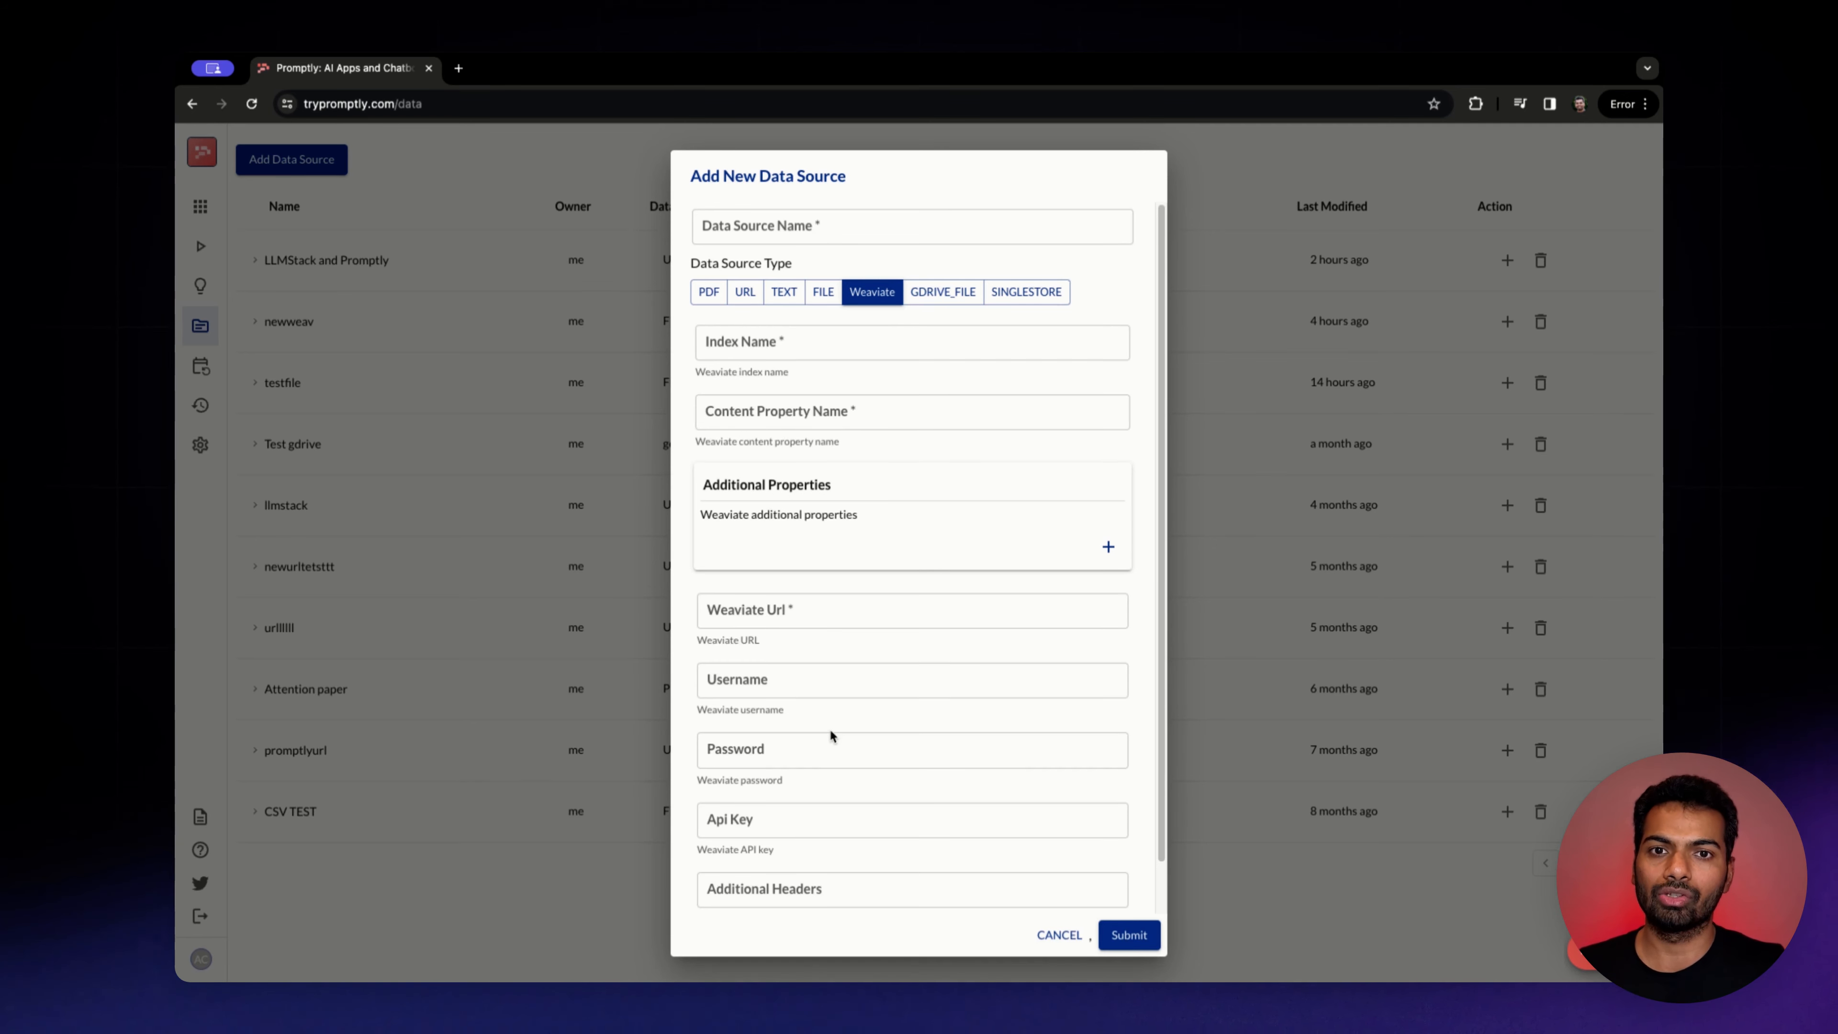
{"action": "left_click", "coordinate": [1032, 292]}
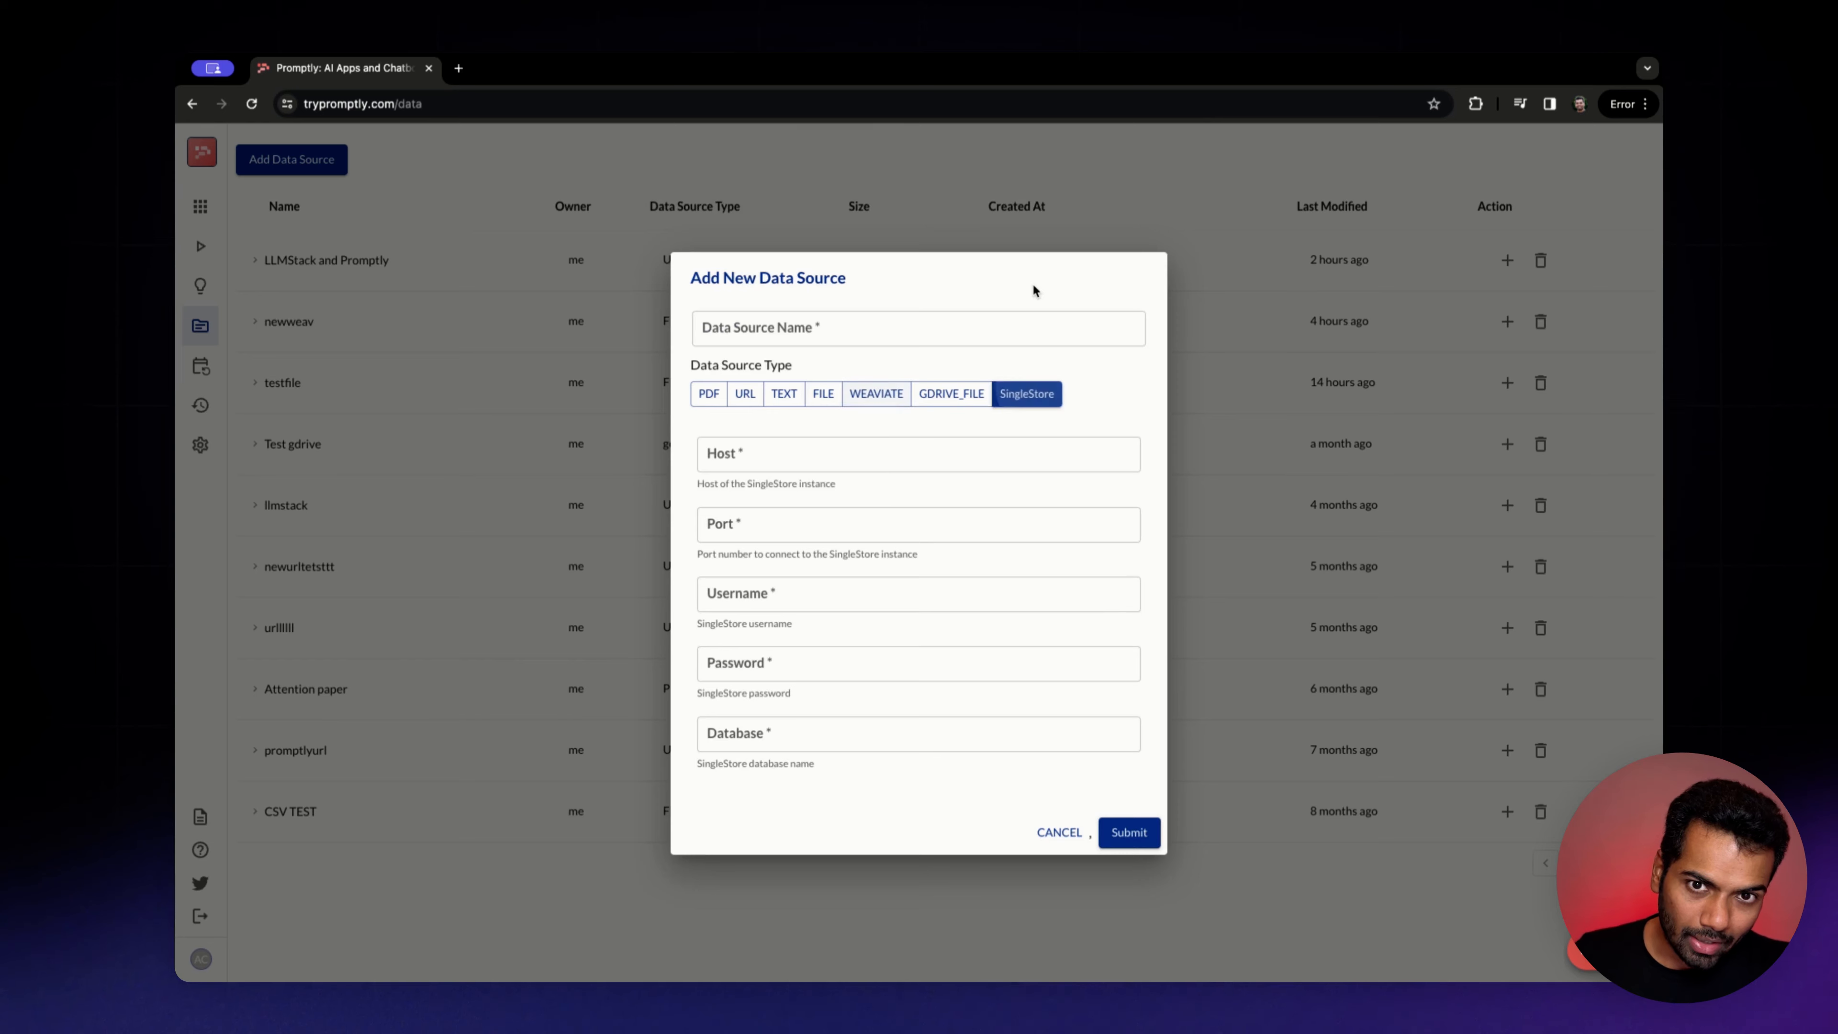
{"action": "left_click", "coordinate": [981, 444]}
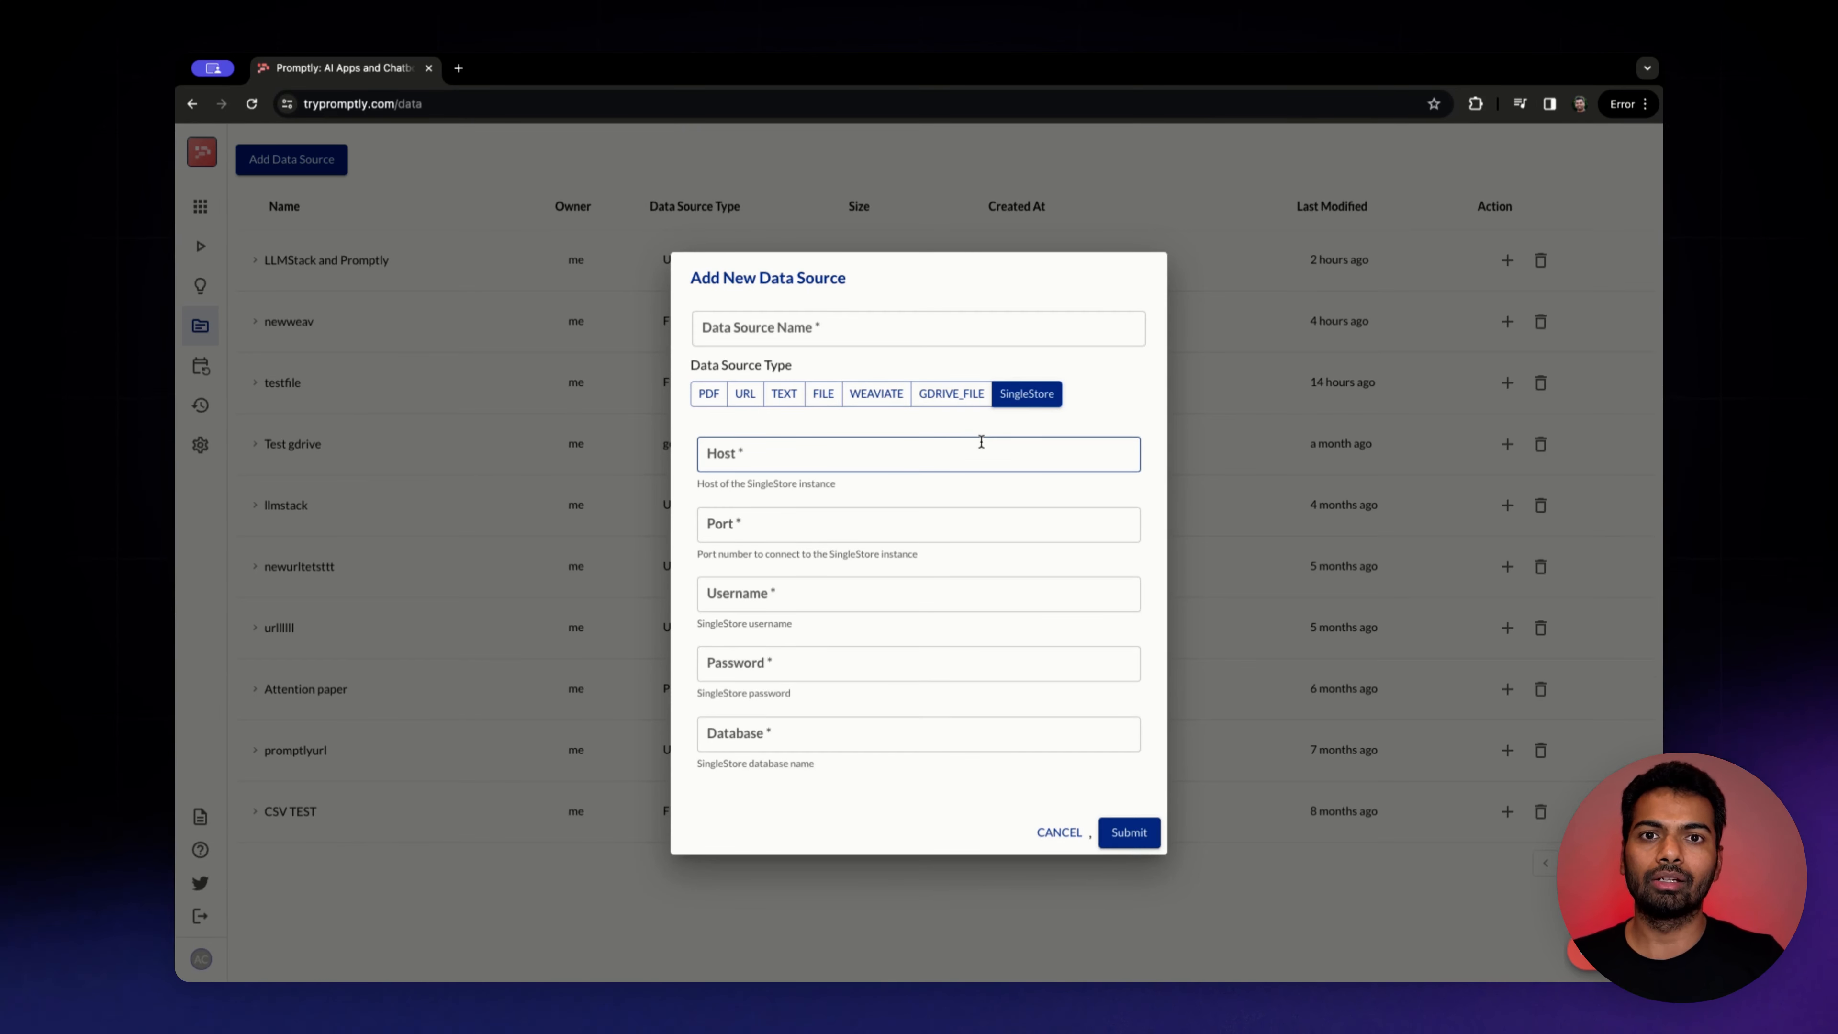
{"action": "left_click", "coordinate": [1096, 404]}
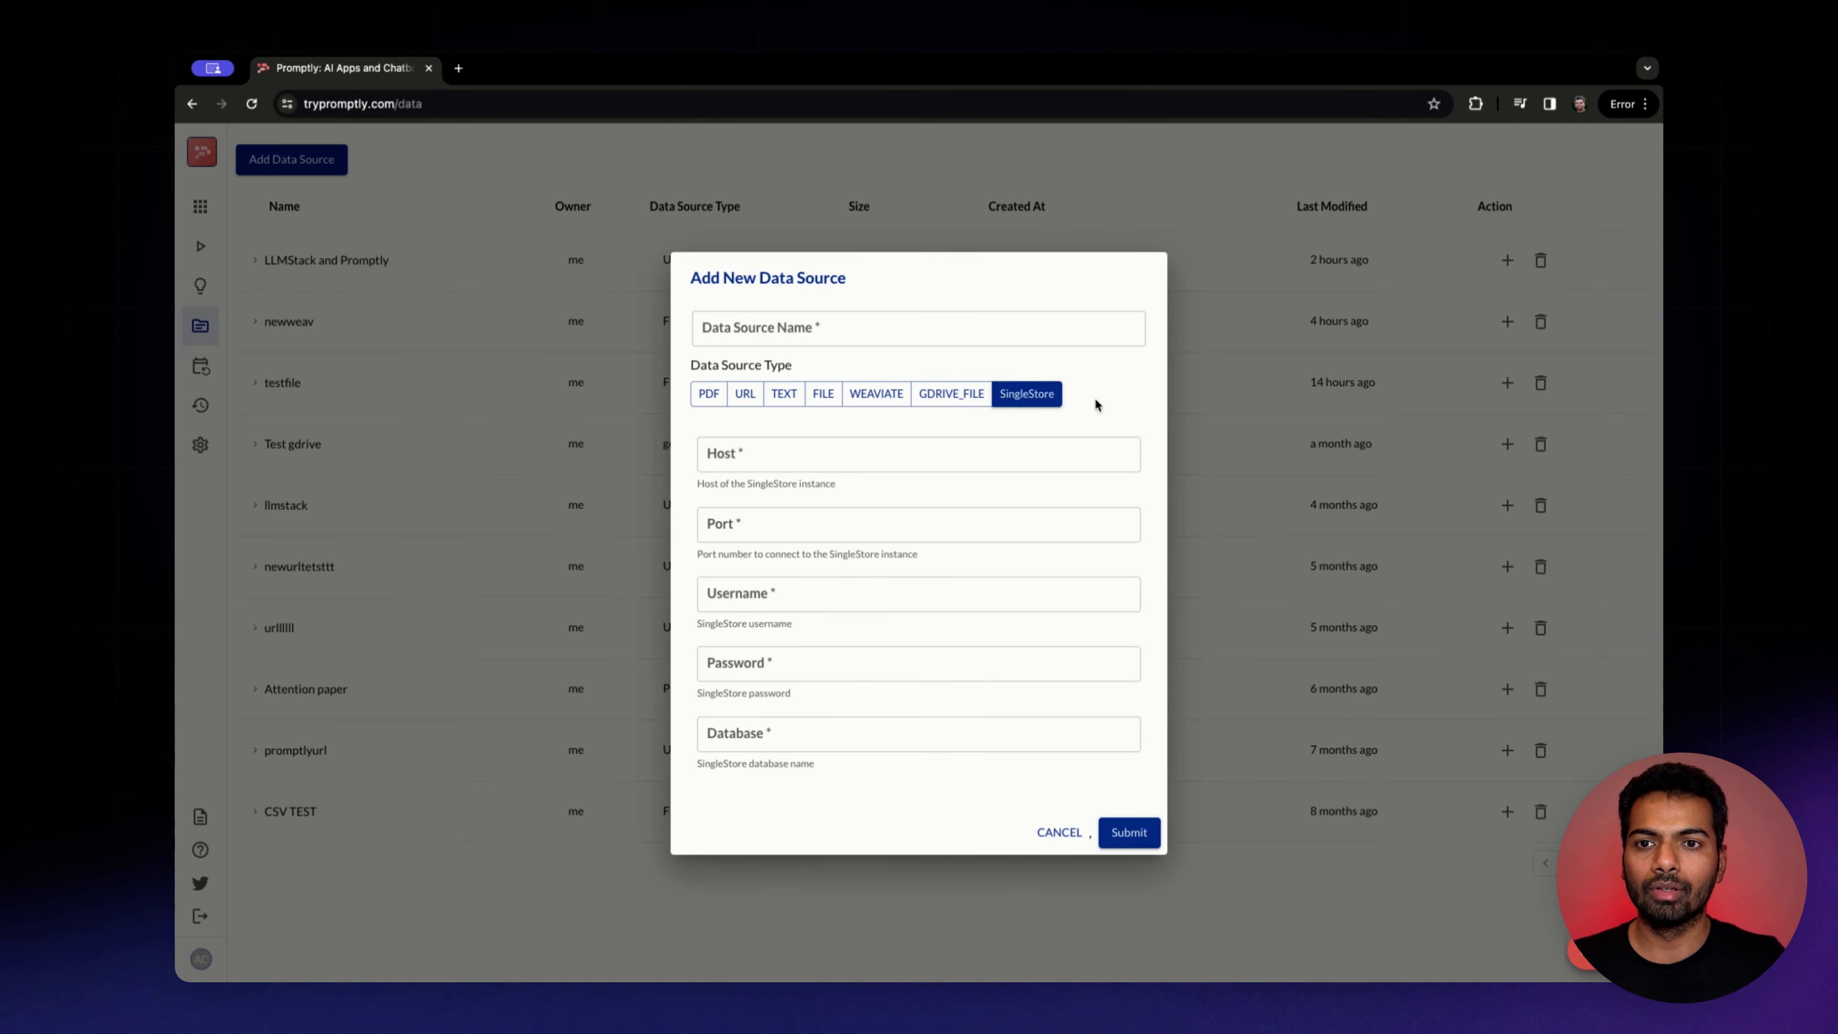
Set the new data source's type to URL and name it Google DS
{"action": "left_click", "coordinate": [735, 399]}
{"action": "left_click", "coordinate": [737, 419]}
{"action": "left_click", "coordinate": [736, 419]}
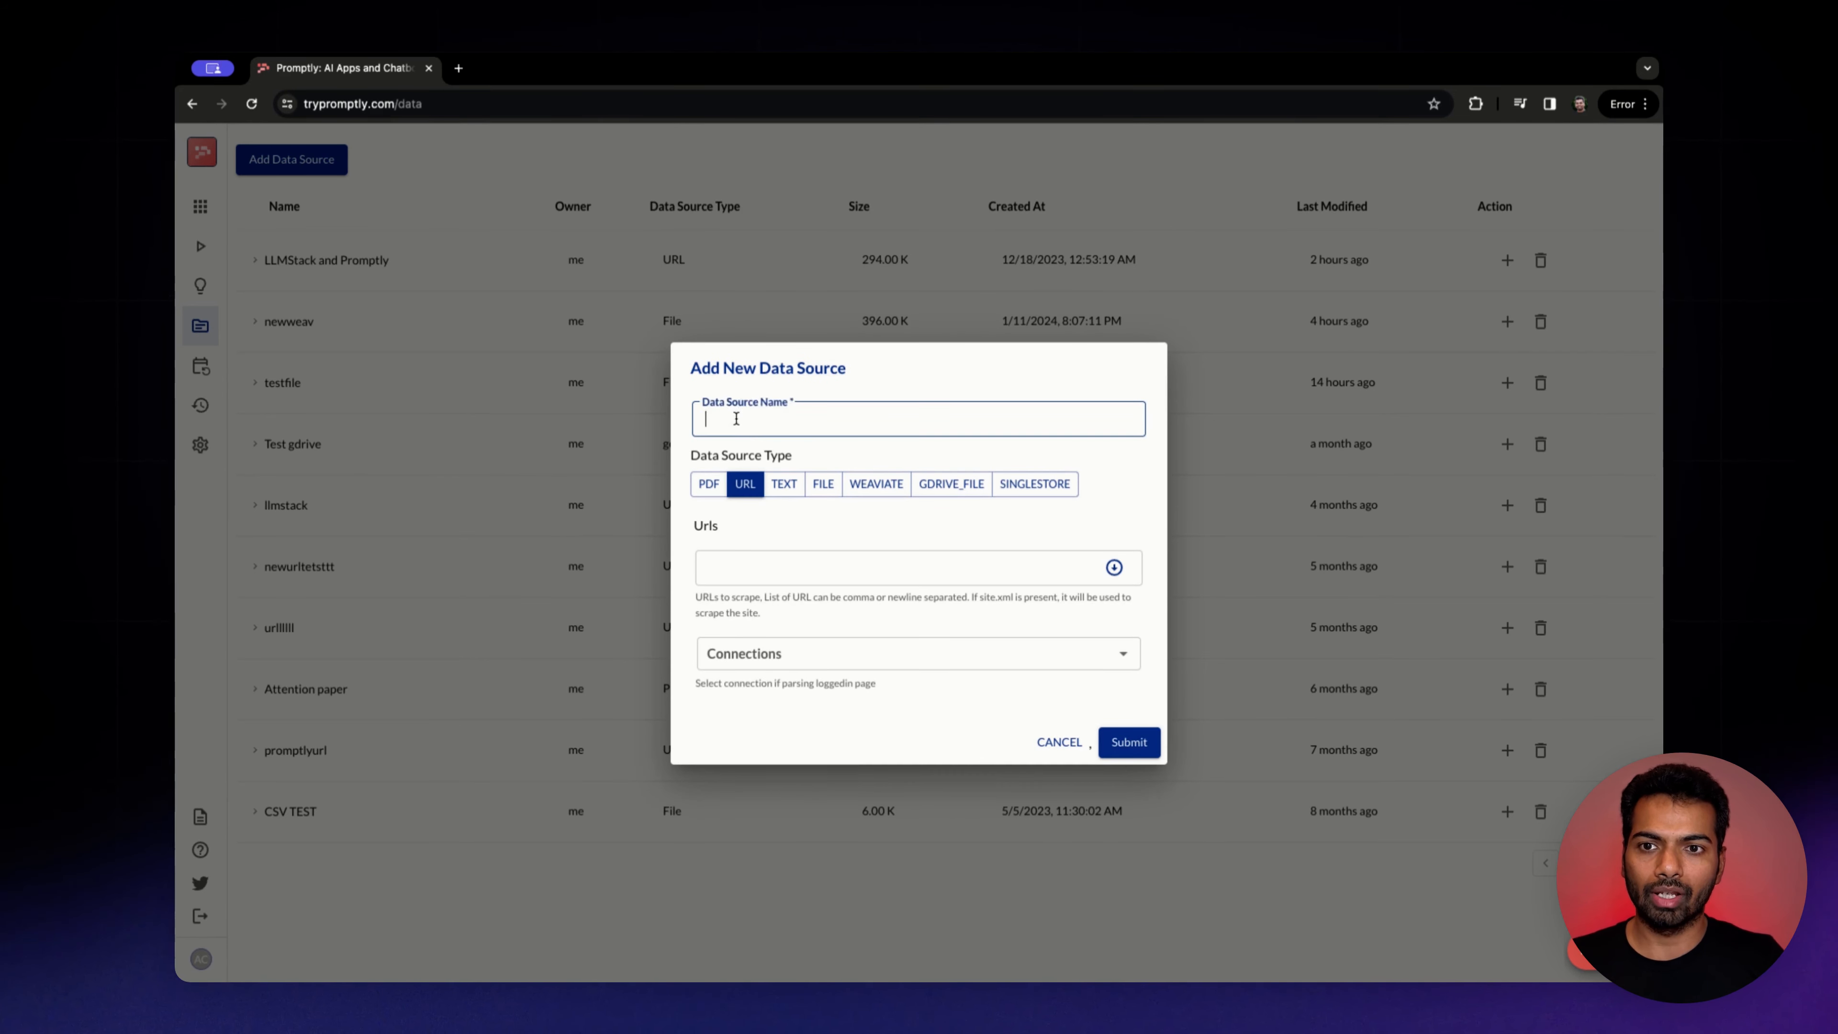
{"action": "type", "text": "T"}
{"action": "key", "text": "super+a"}
{"action": "type", "text": "Google DS"}
{"action": "left_click", "coordinate": [898, 568]}
{"action": "type", "text": "http"}
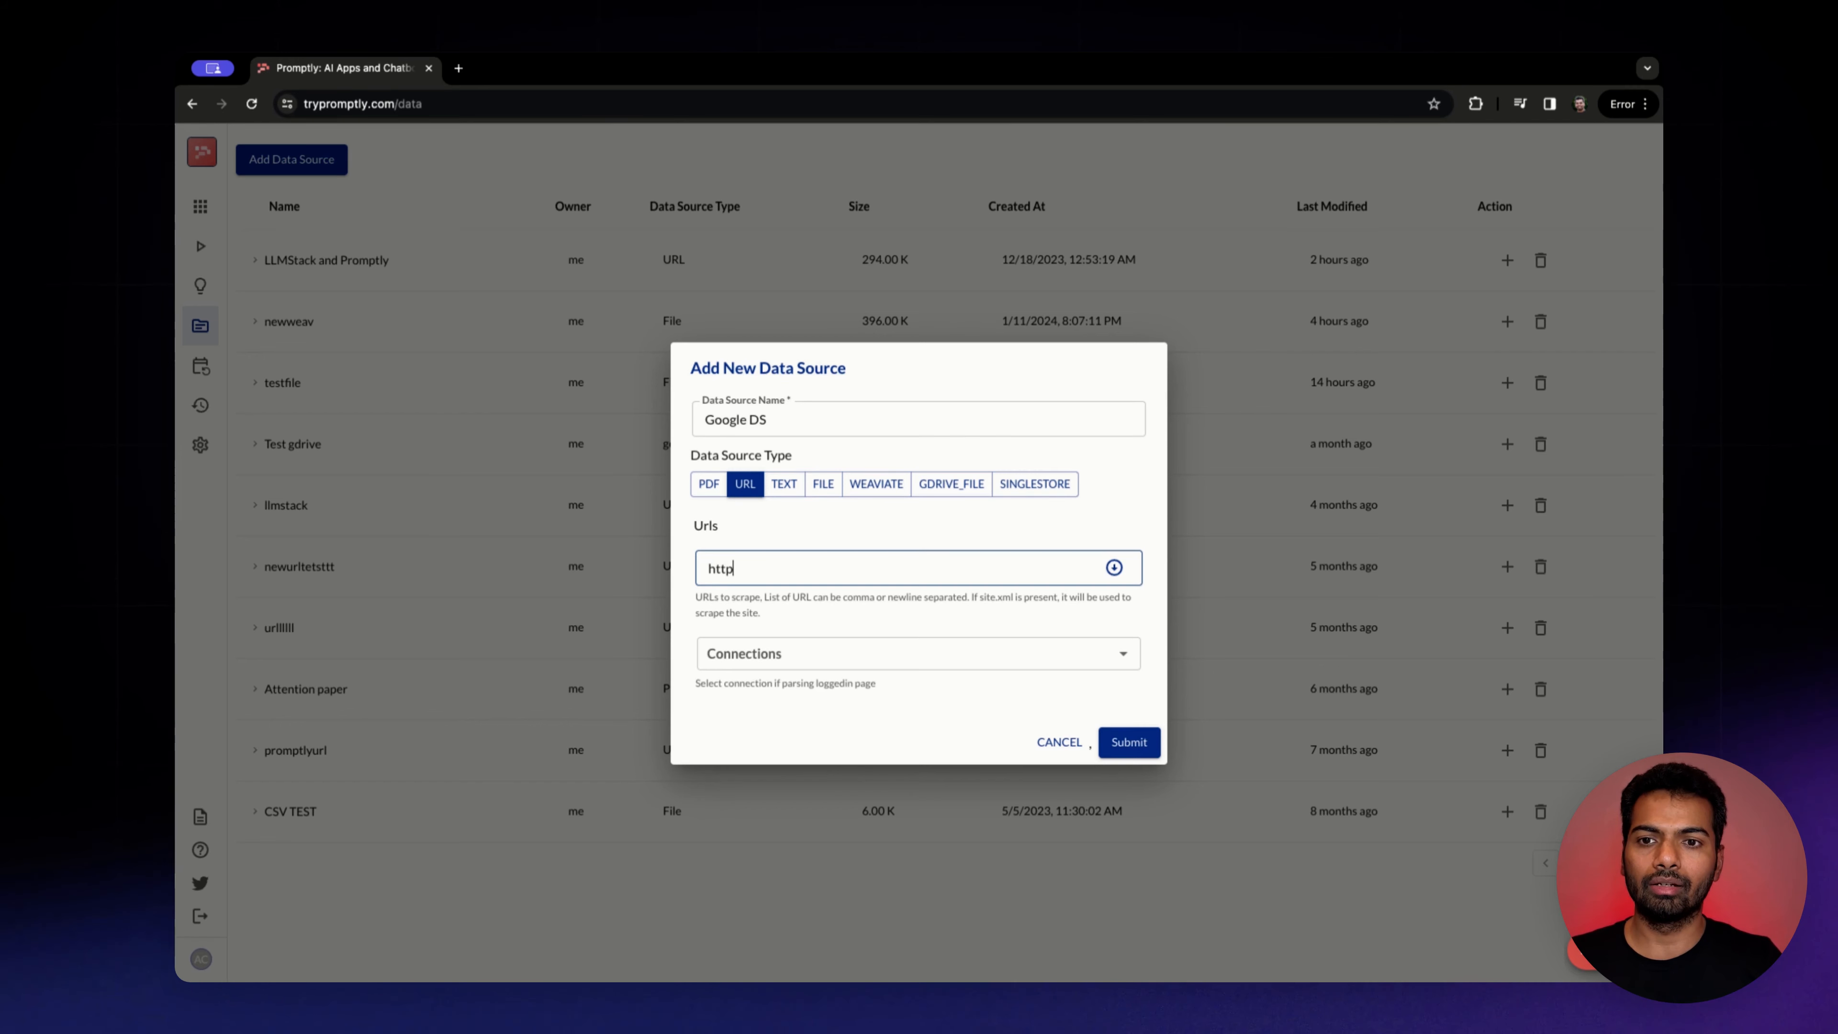
{"action": "type", "text": "s://google.com"}
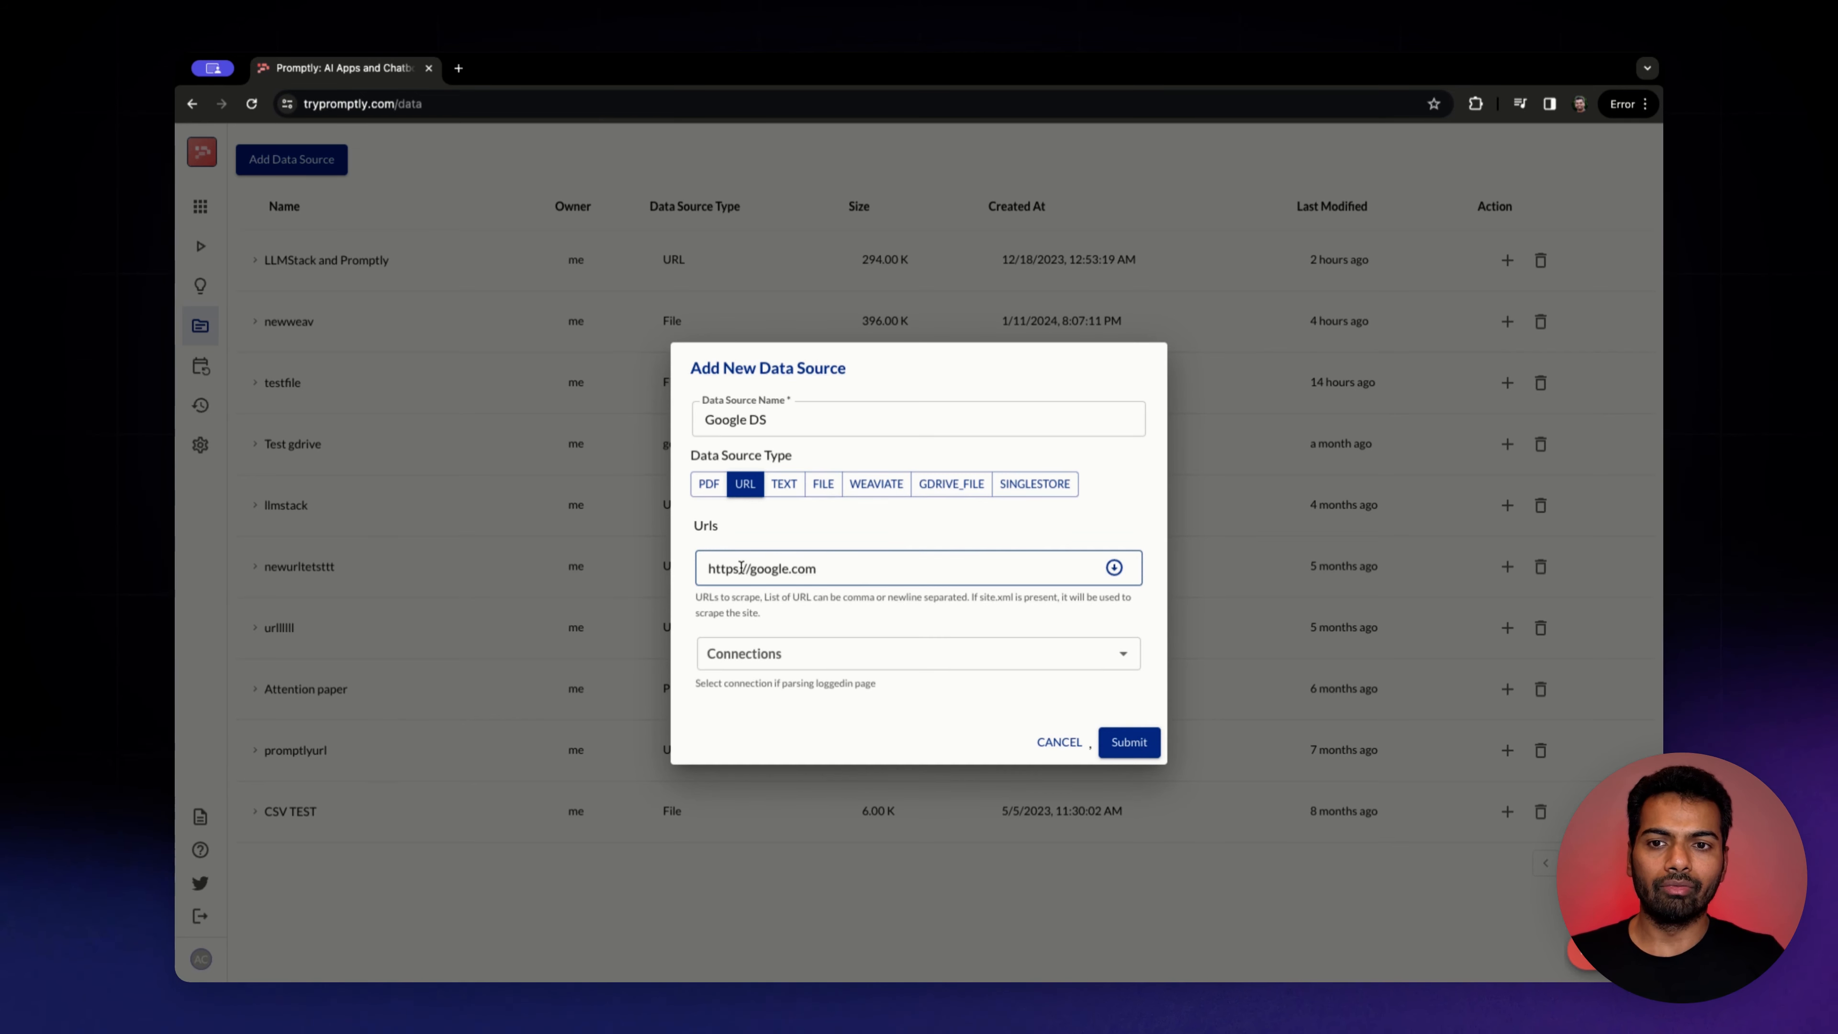
{"action": "left_click", "coordinate": [1114, 567]}
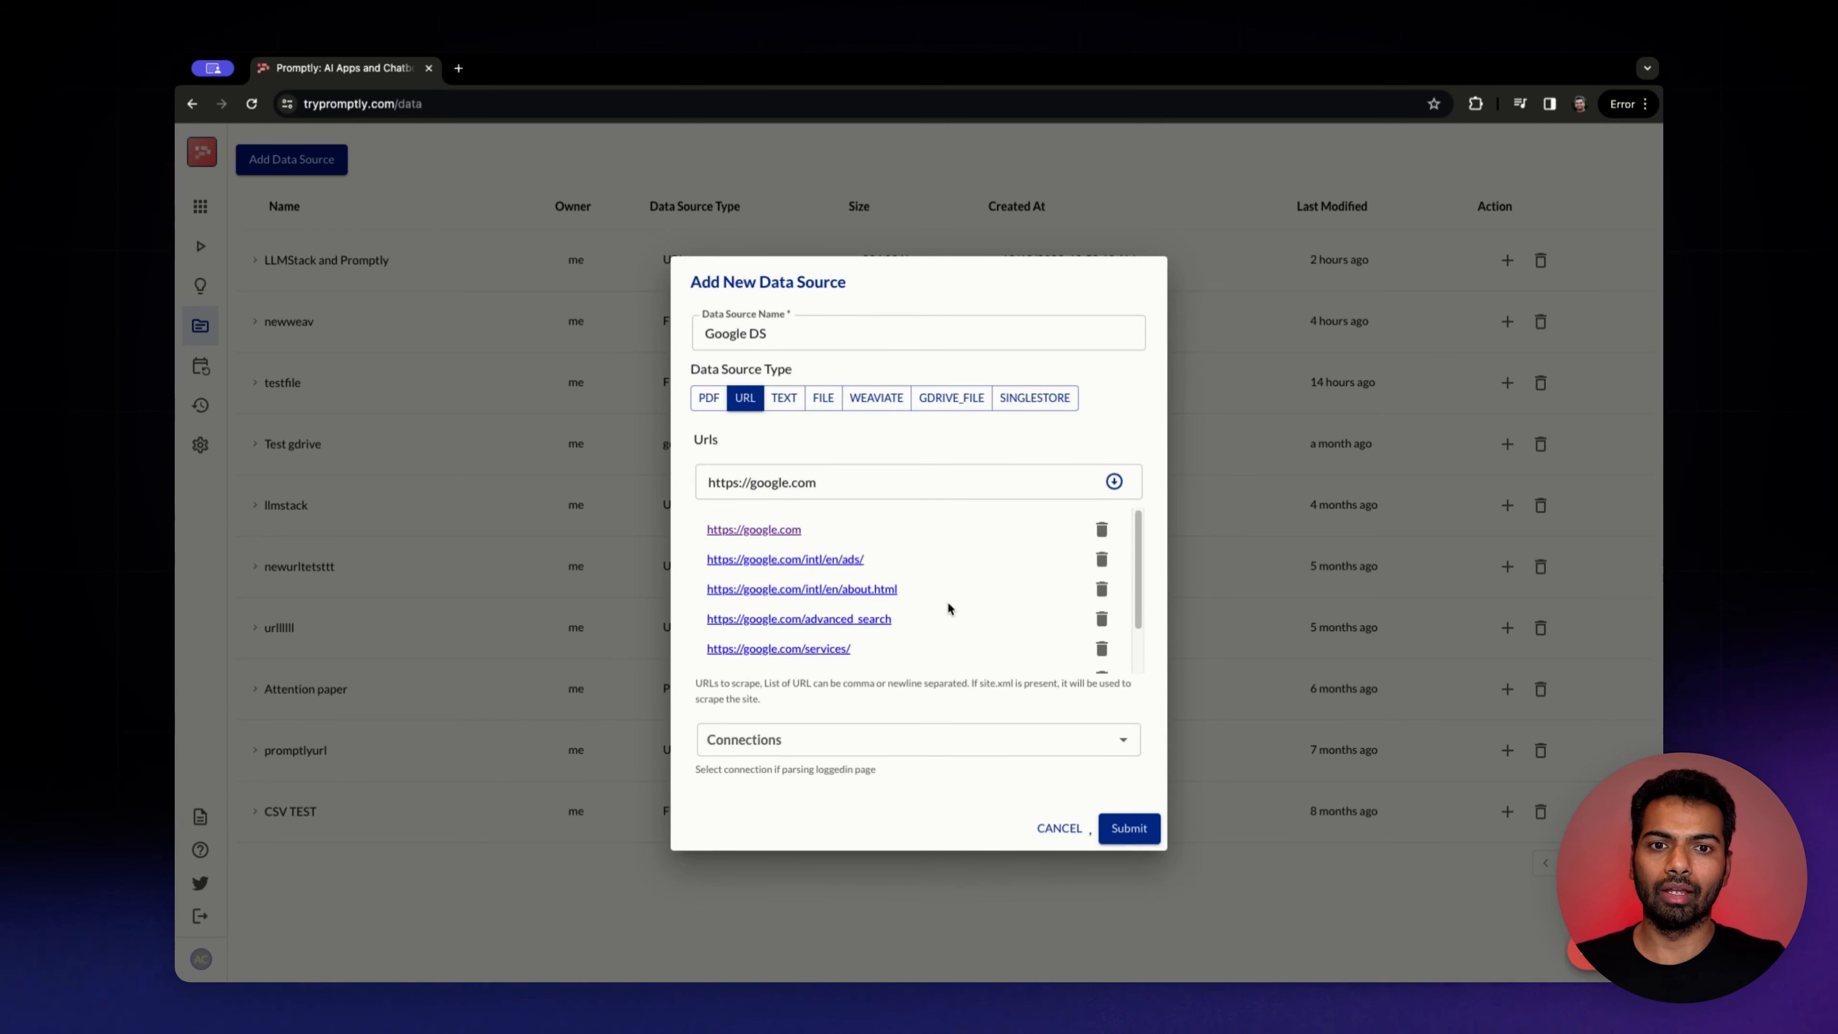
Remove the Google home page, ads, about, advanced search and terms links, keeping only the services and privacy pages
{"action": "left_click", "coordinate": [1102, 530]}
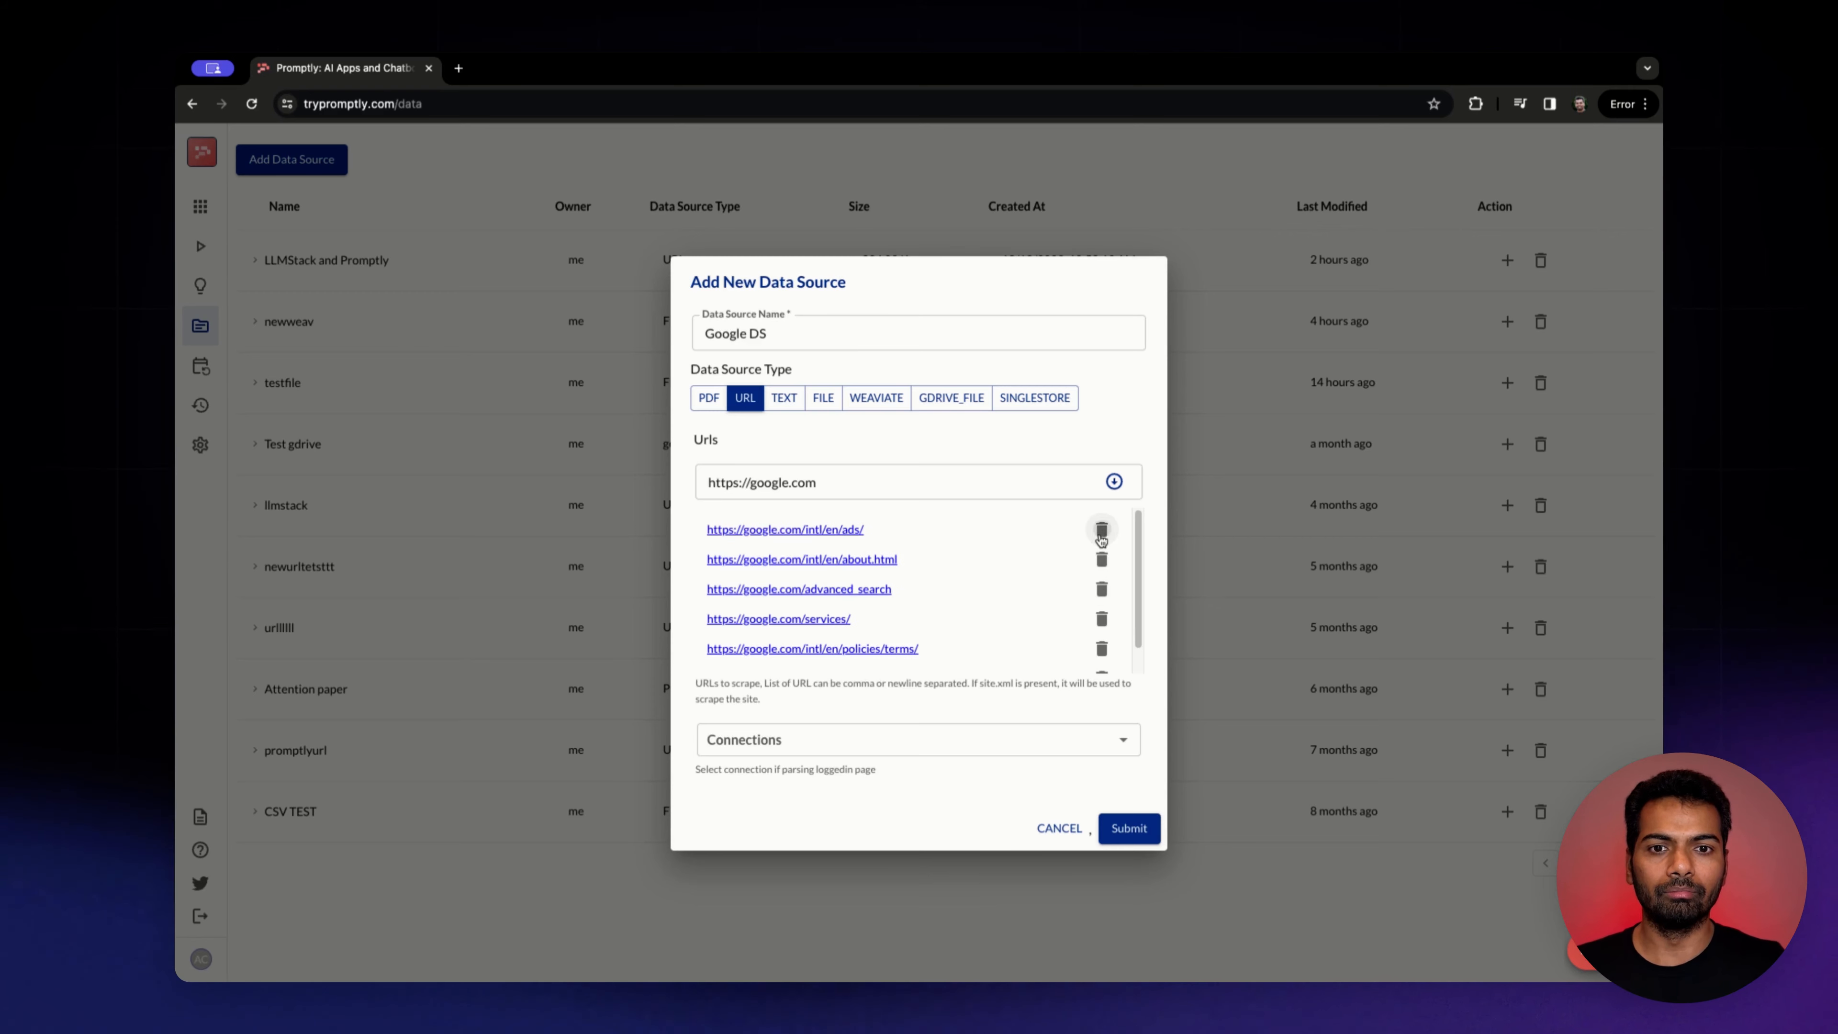
{"action": "left_click", "coordinate": [1102, 566]}
{"action": "left_click", "coordinate": [1102, 529]}
{"action": "left_click", "coordinate": [1101, 546]}
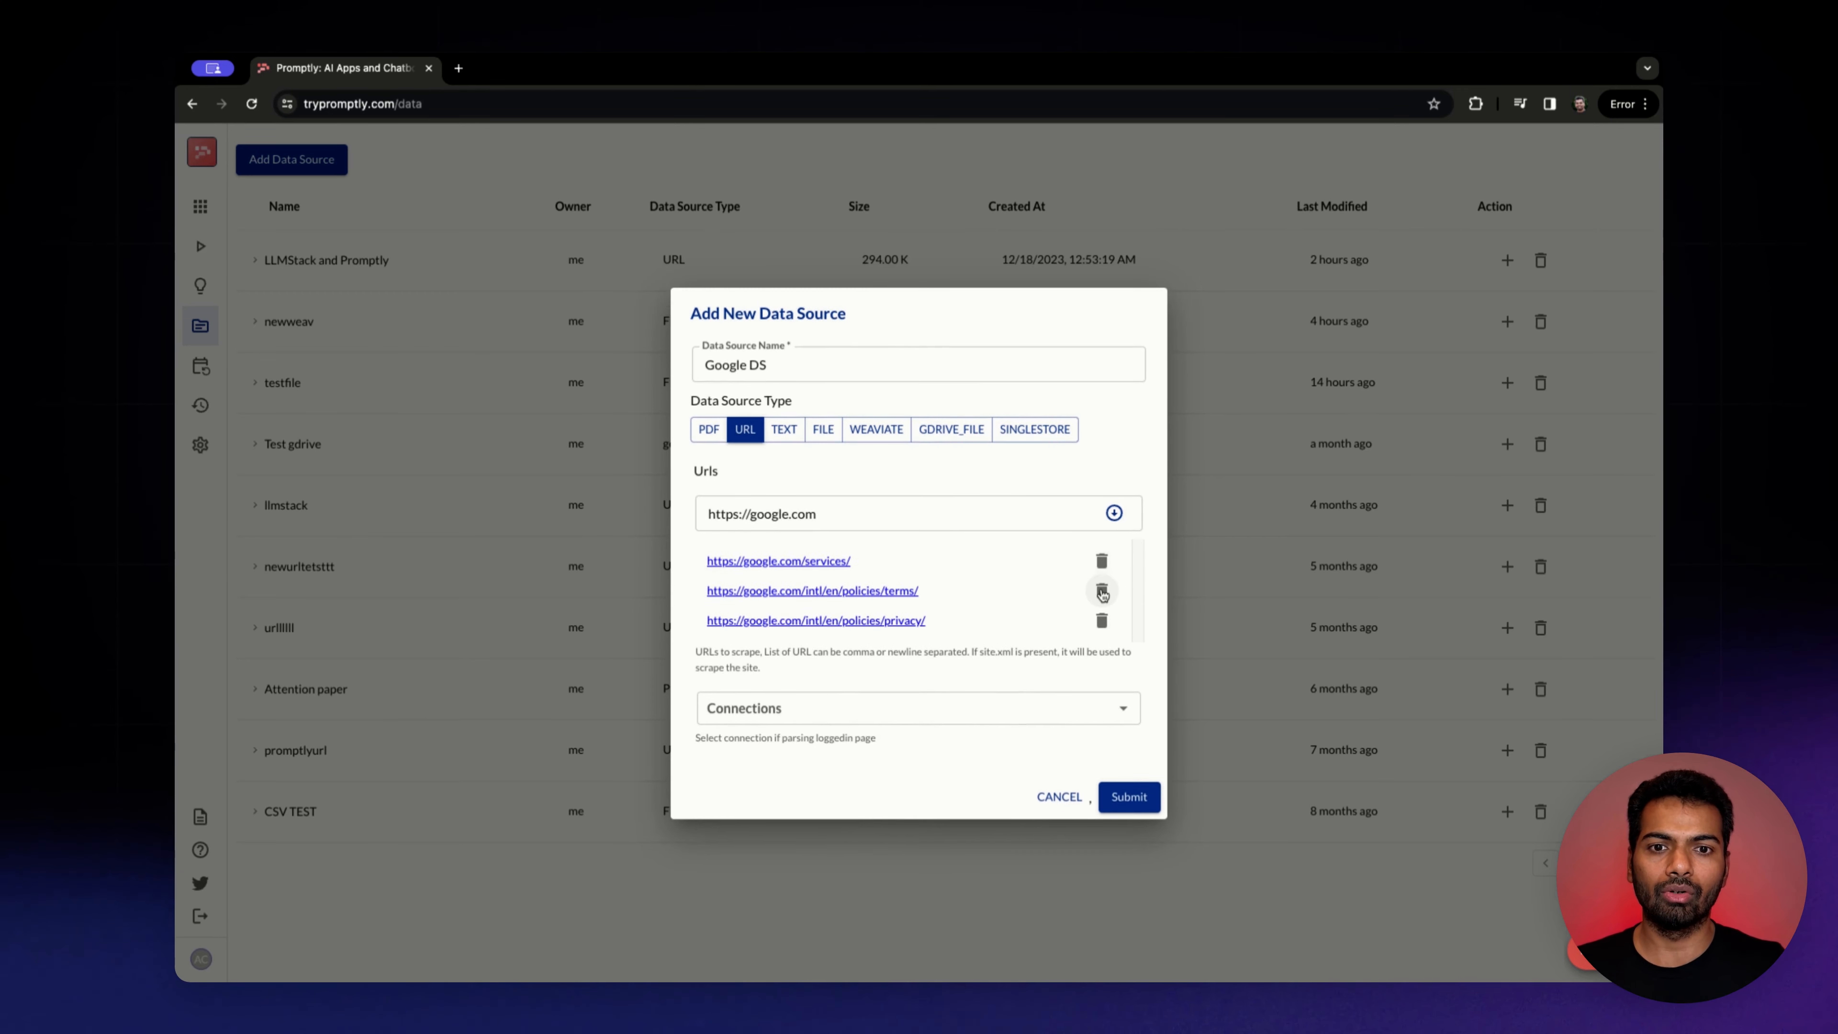
{"action": "left_click", "coordinate": [1102, 591]}
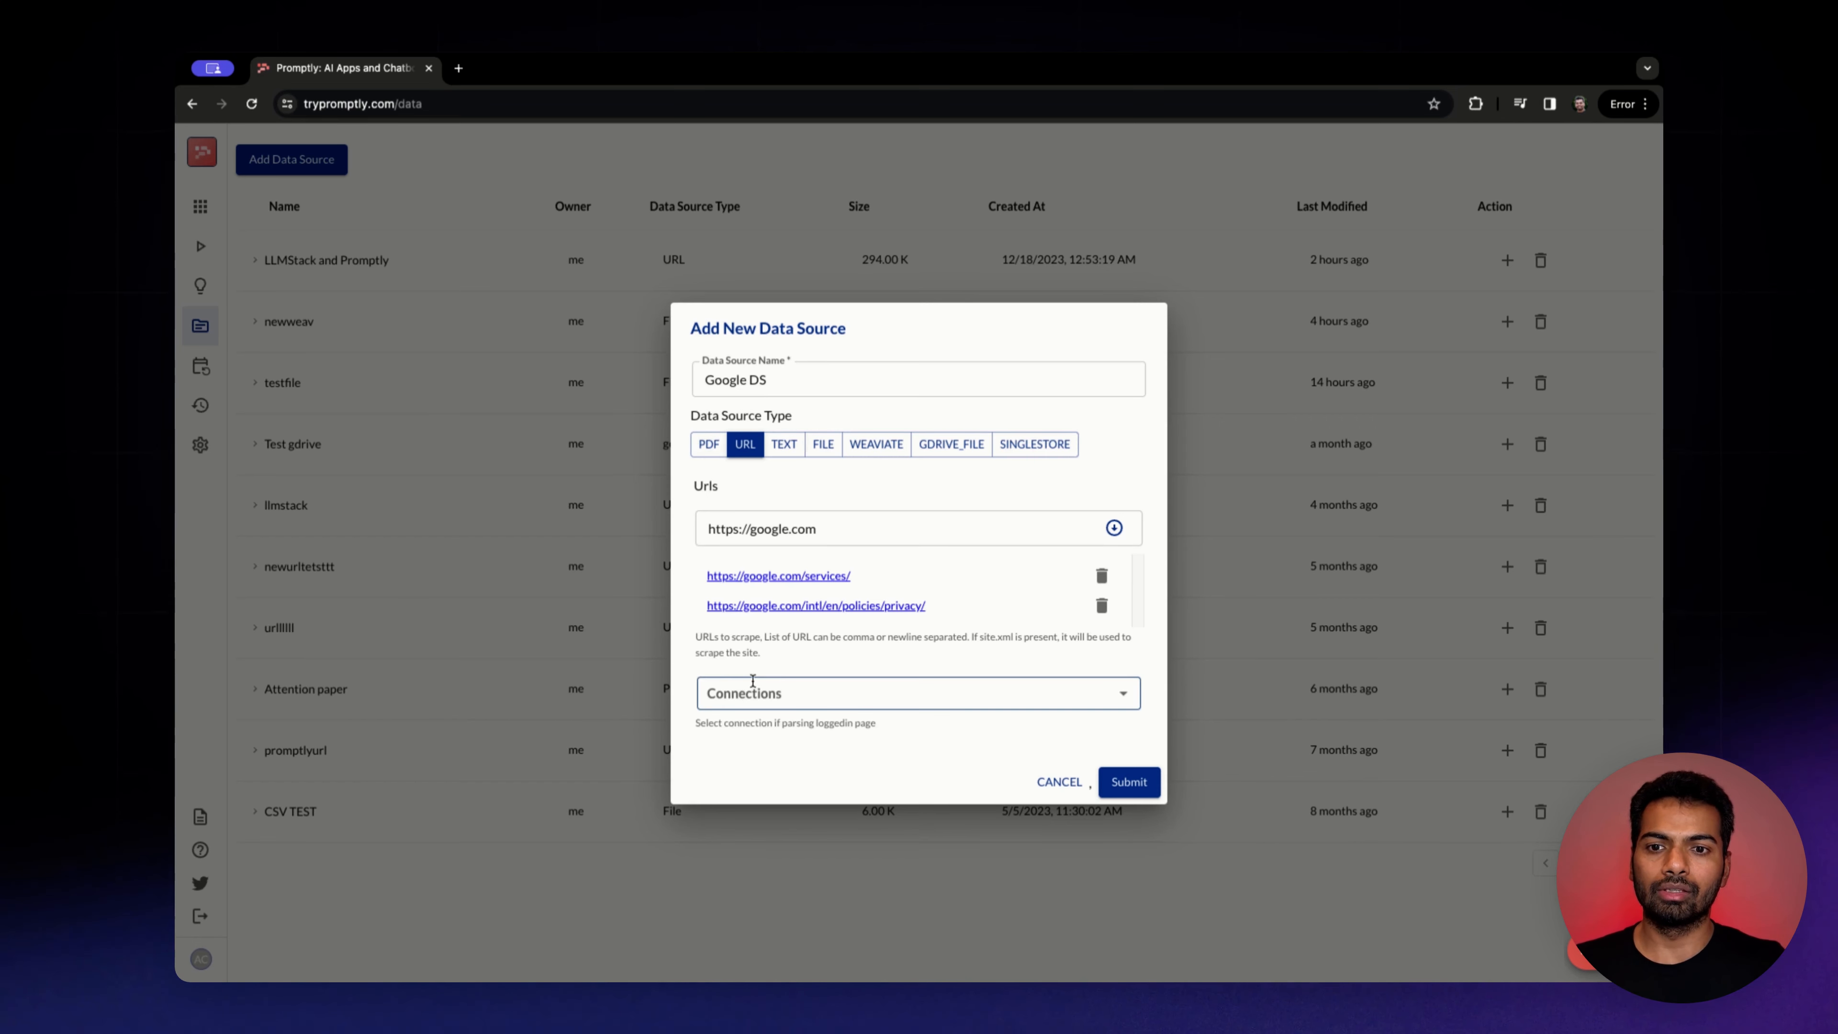
Check the available connections without selecting one and submit the Google DS data source
{"action": "left_click", "coordinate": [749, 690]}
{"action": "left_click", "coordinate": [745, 645]}
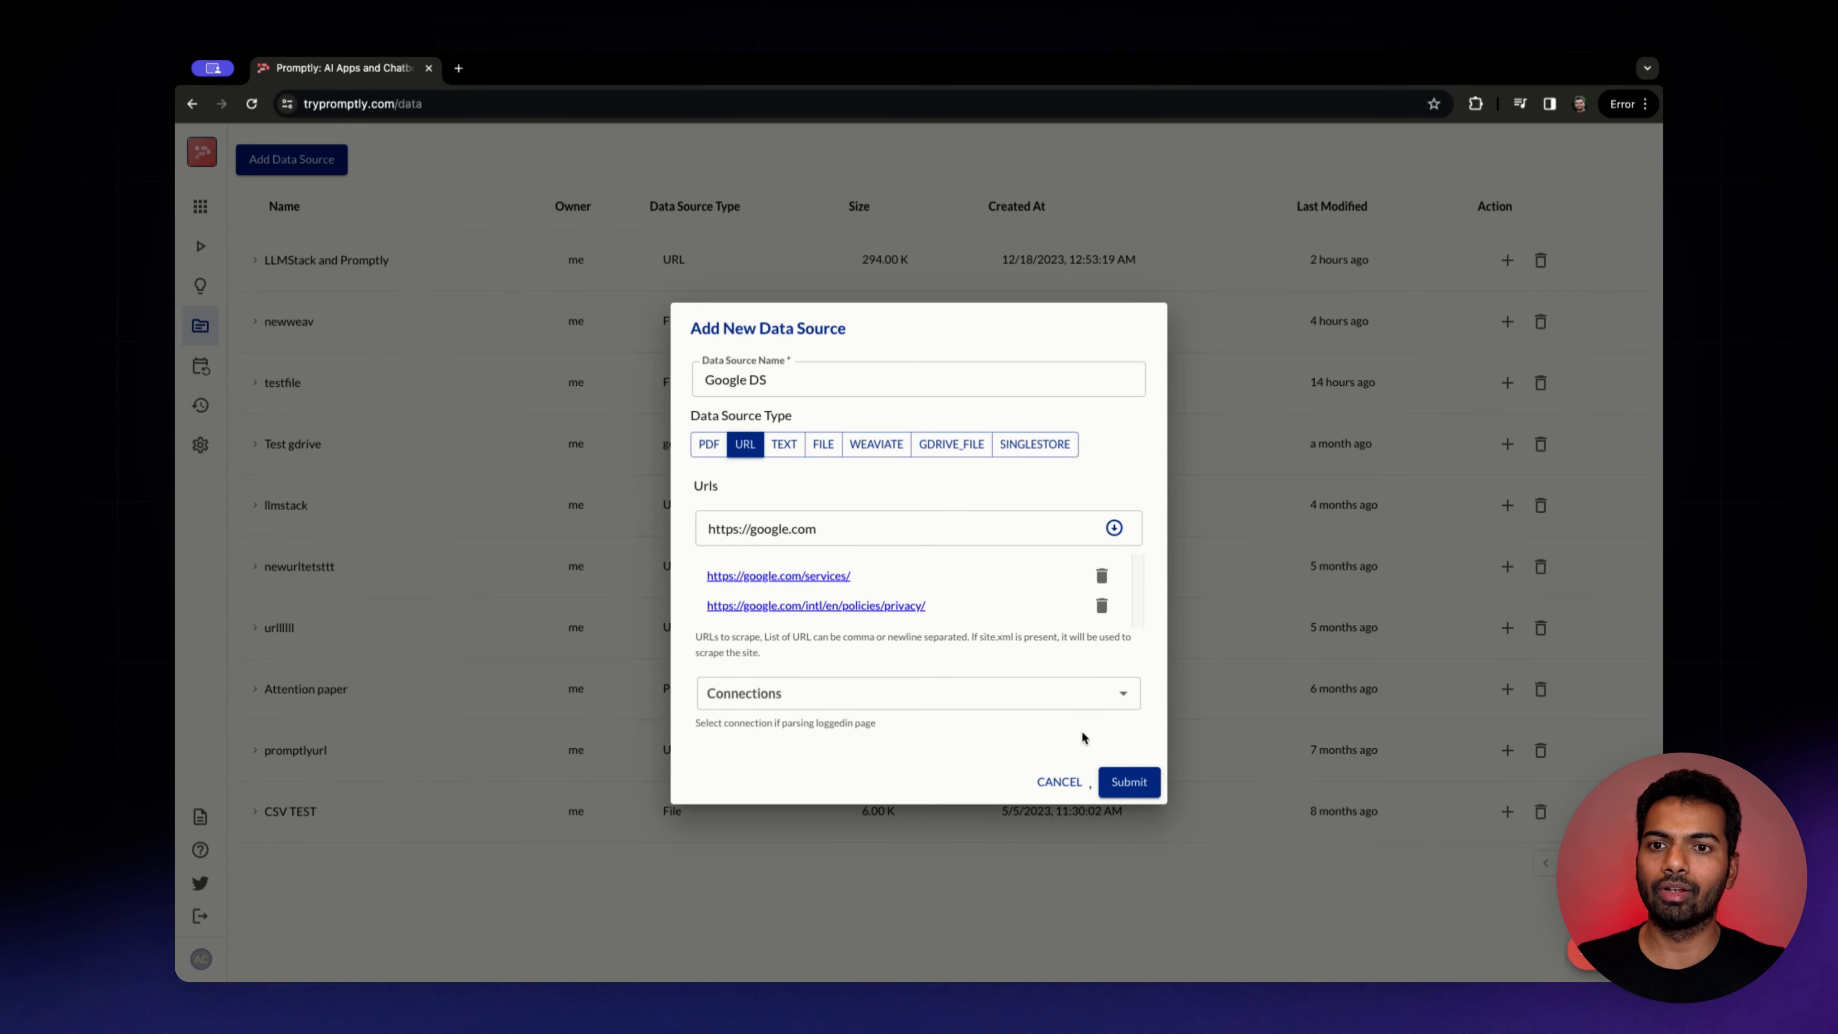
{"action": "left_click", "coordinate": [1128, 781]}
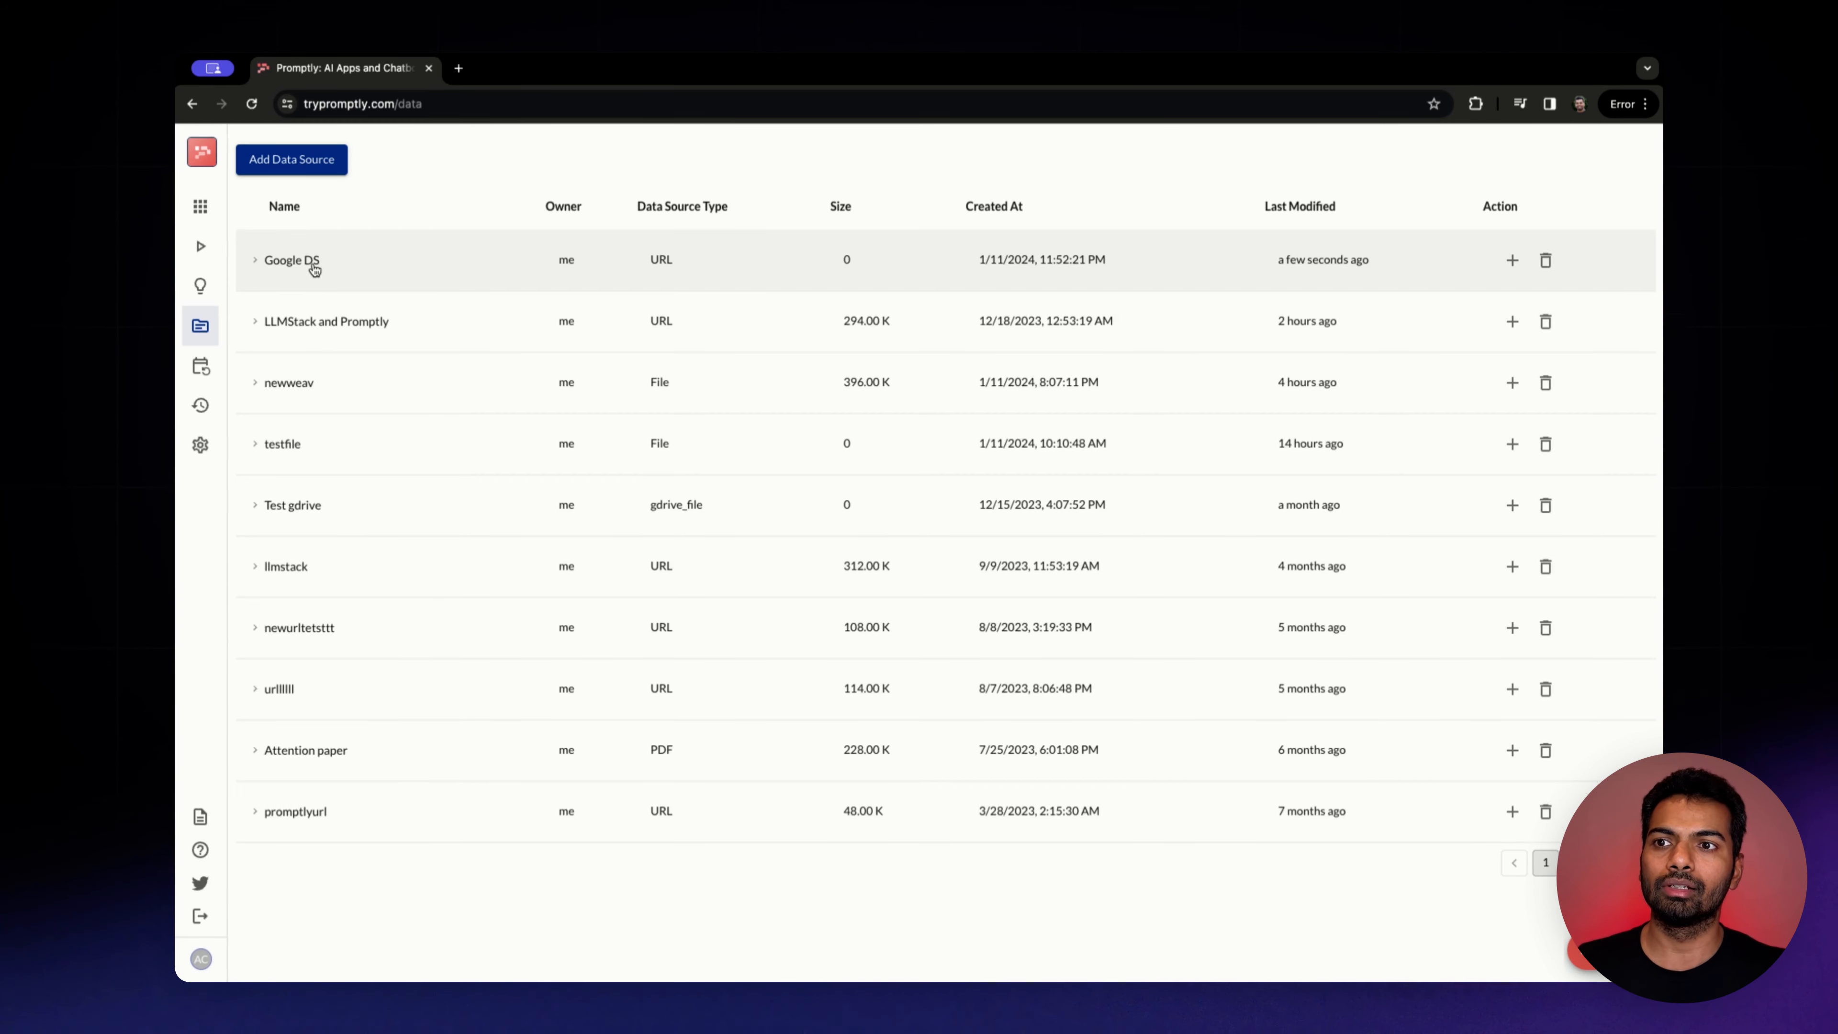
{"action": "left_click", "coordinate": [272, 270]}
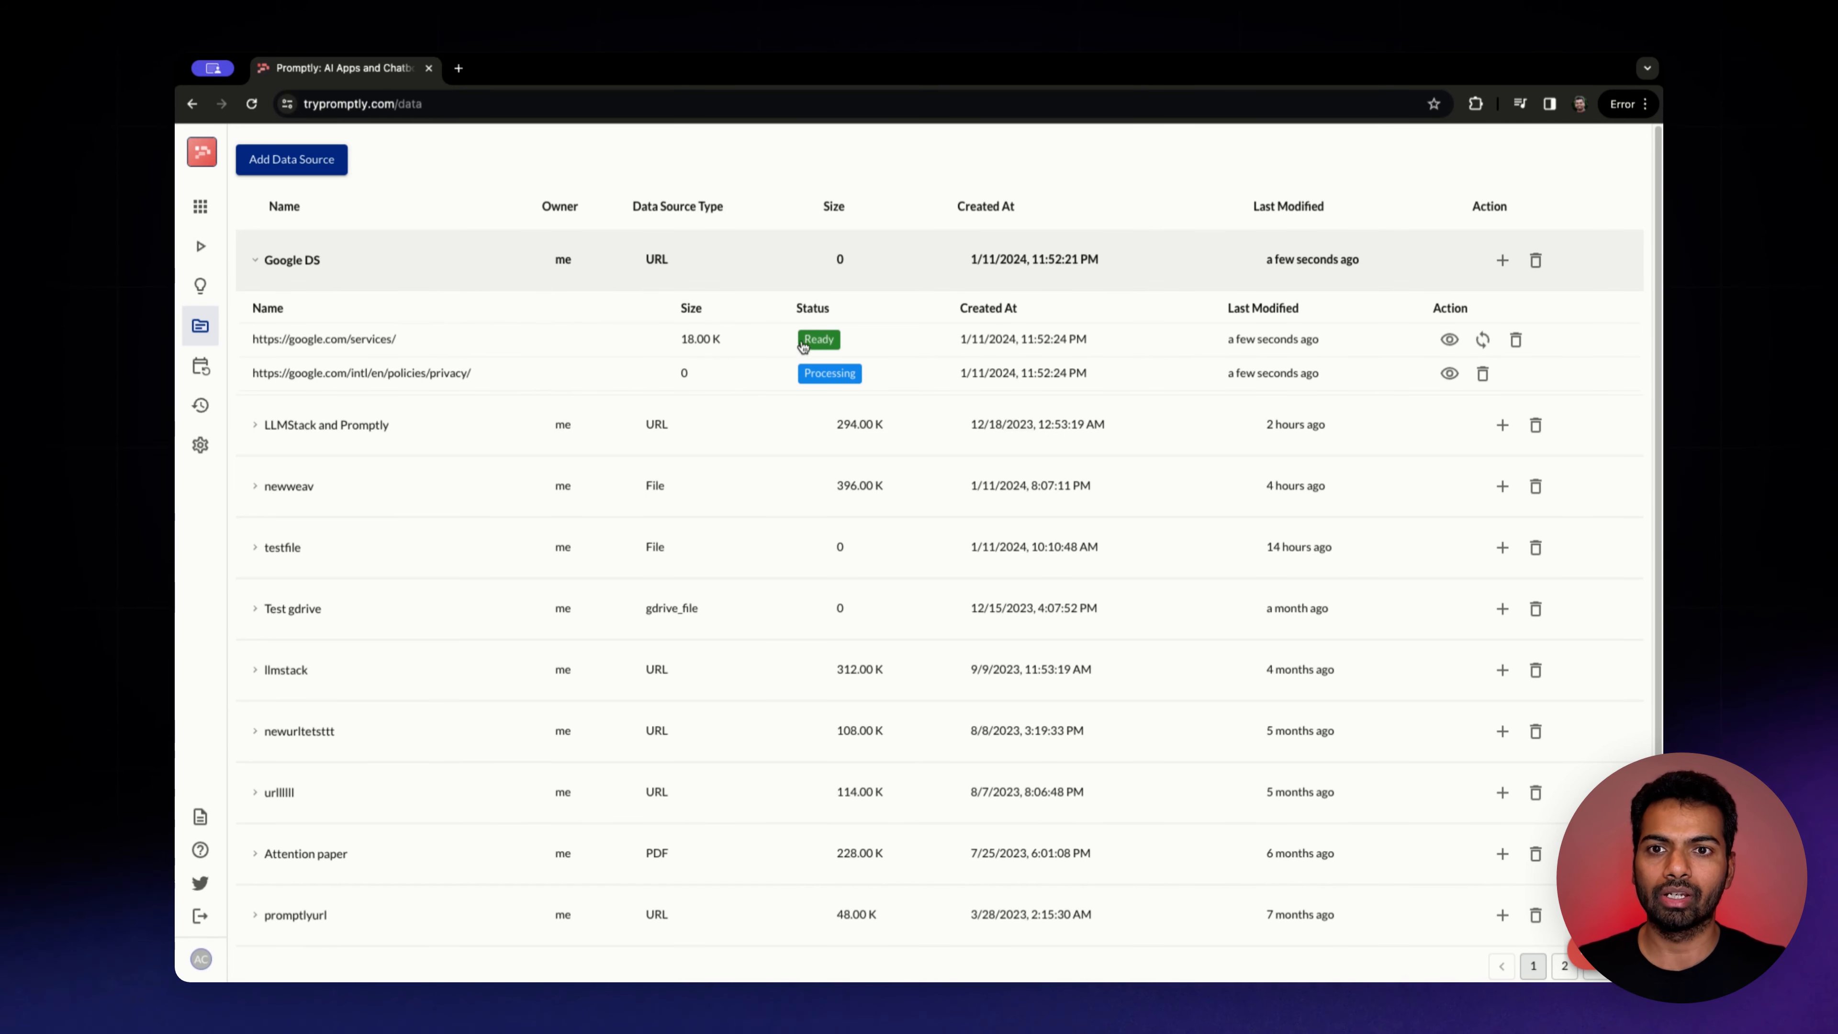
{"action": "left_click", "coordinate": [1451, 338]}
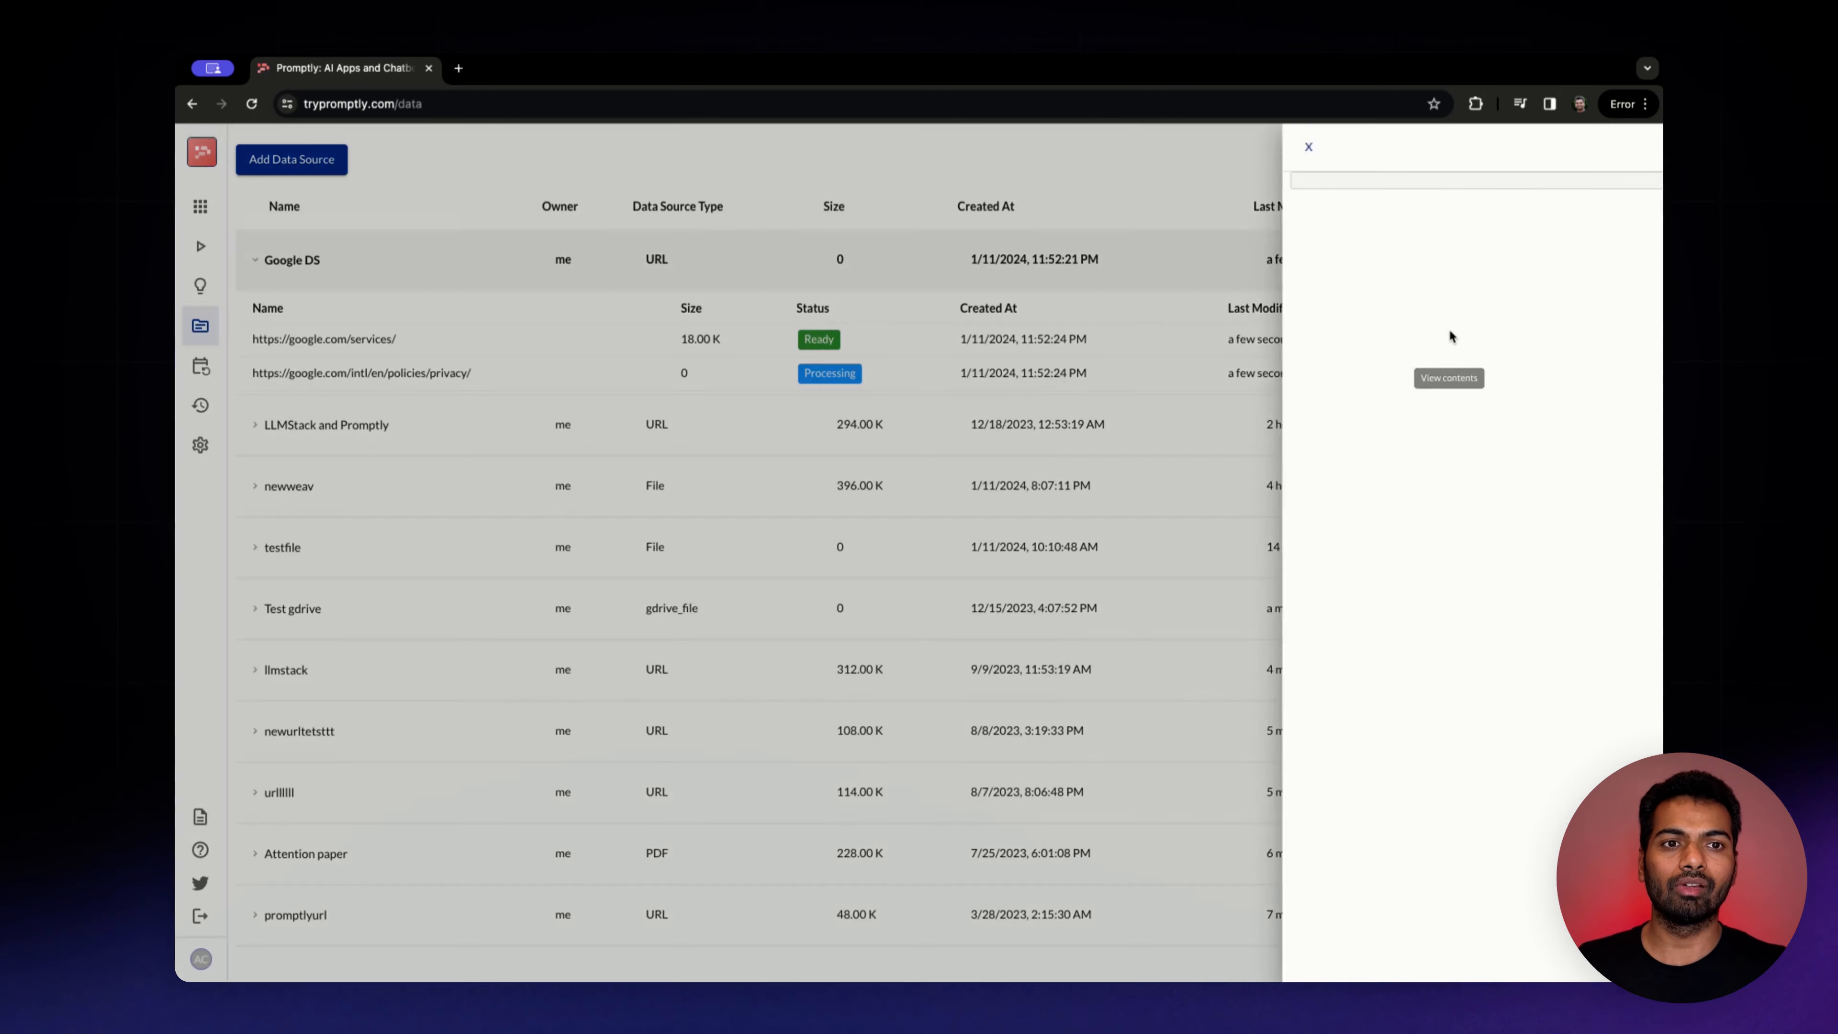
{"action": "scroll", "coordinate": [1307, 514], "scroll_direction": "down", "scroll_amount": 10}
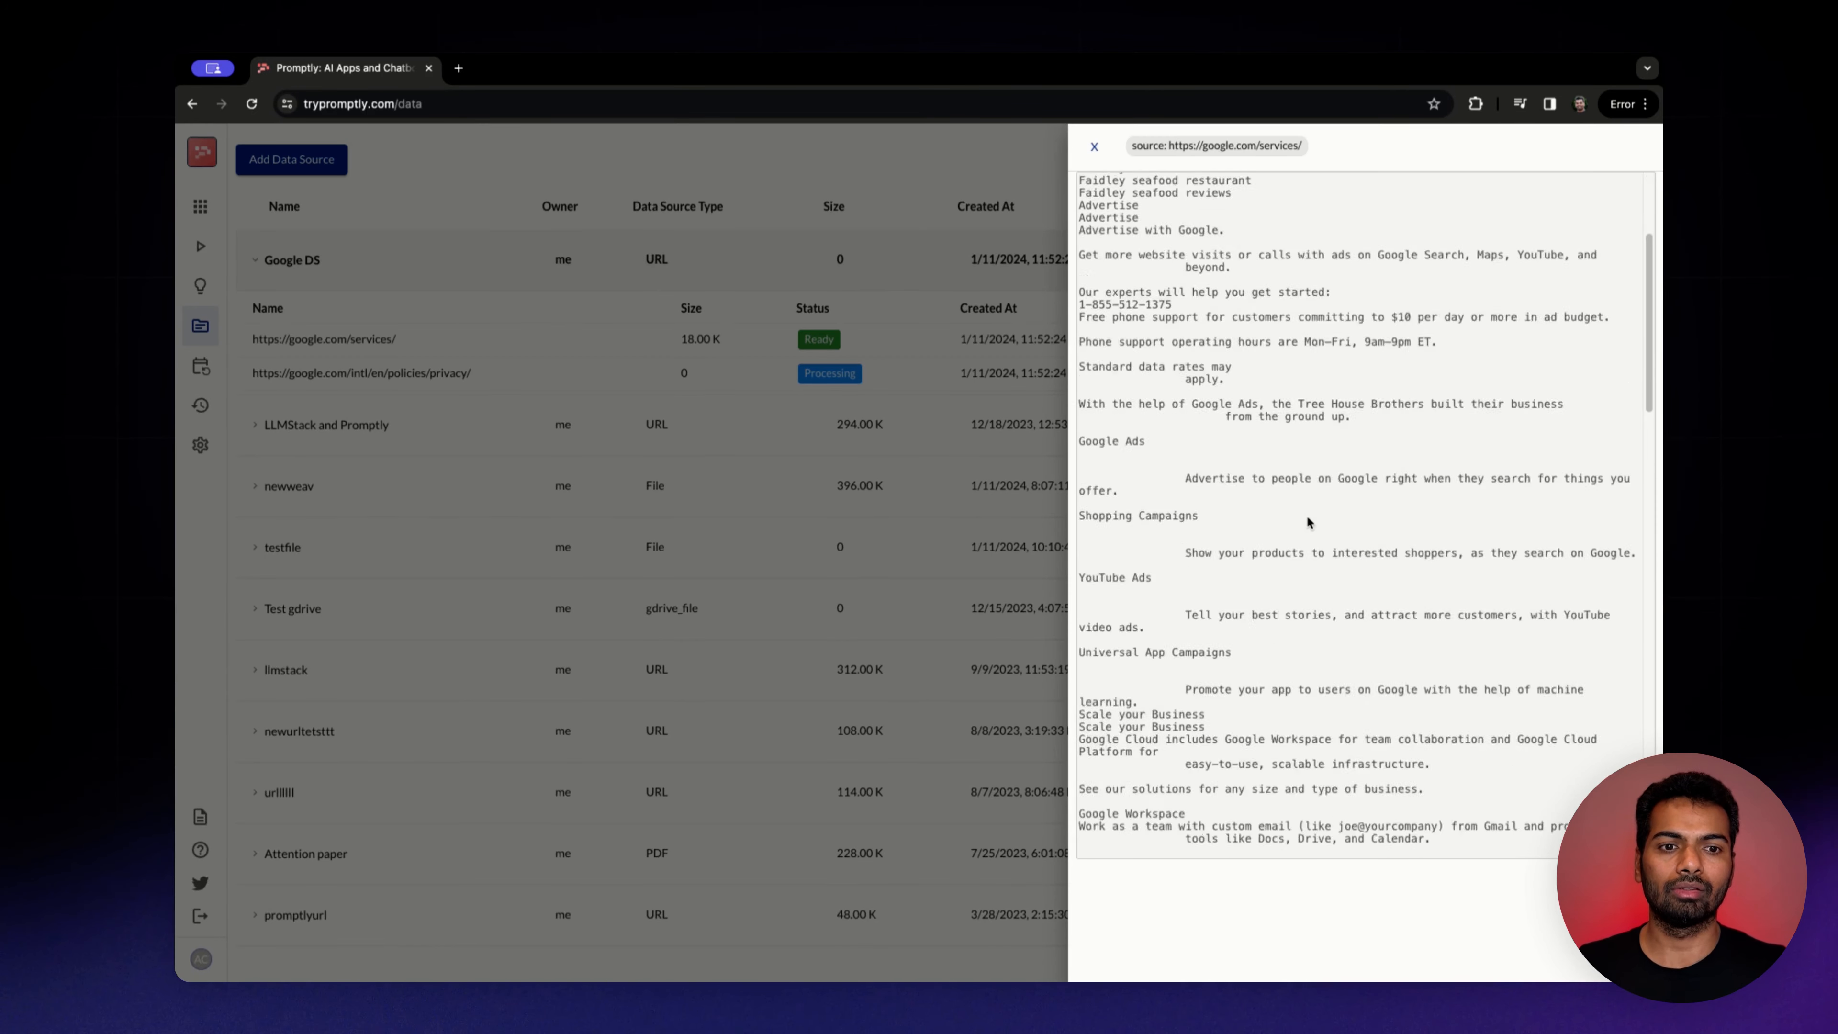
{"action": "scroll", "coordinate": [1307, 514], "scroll_direction": "up", "scroll_amount": 3}
{"action": "left_click", "coordinate": [829, 246]}
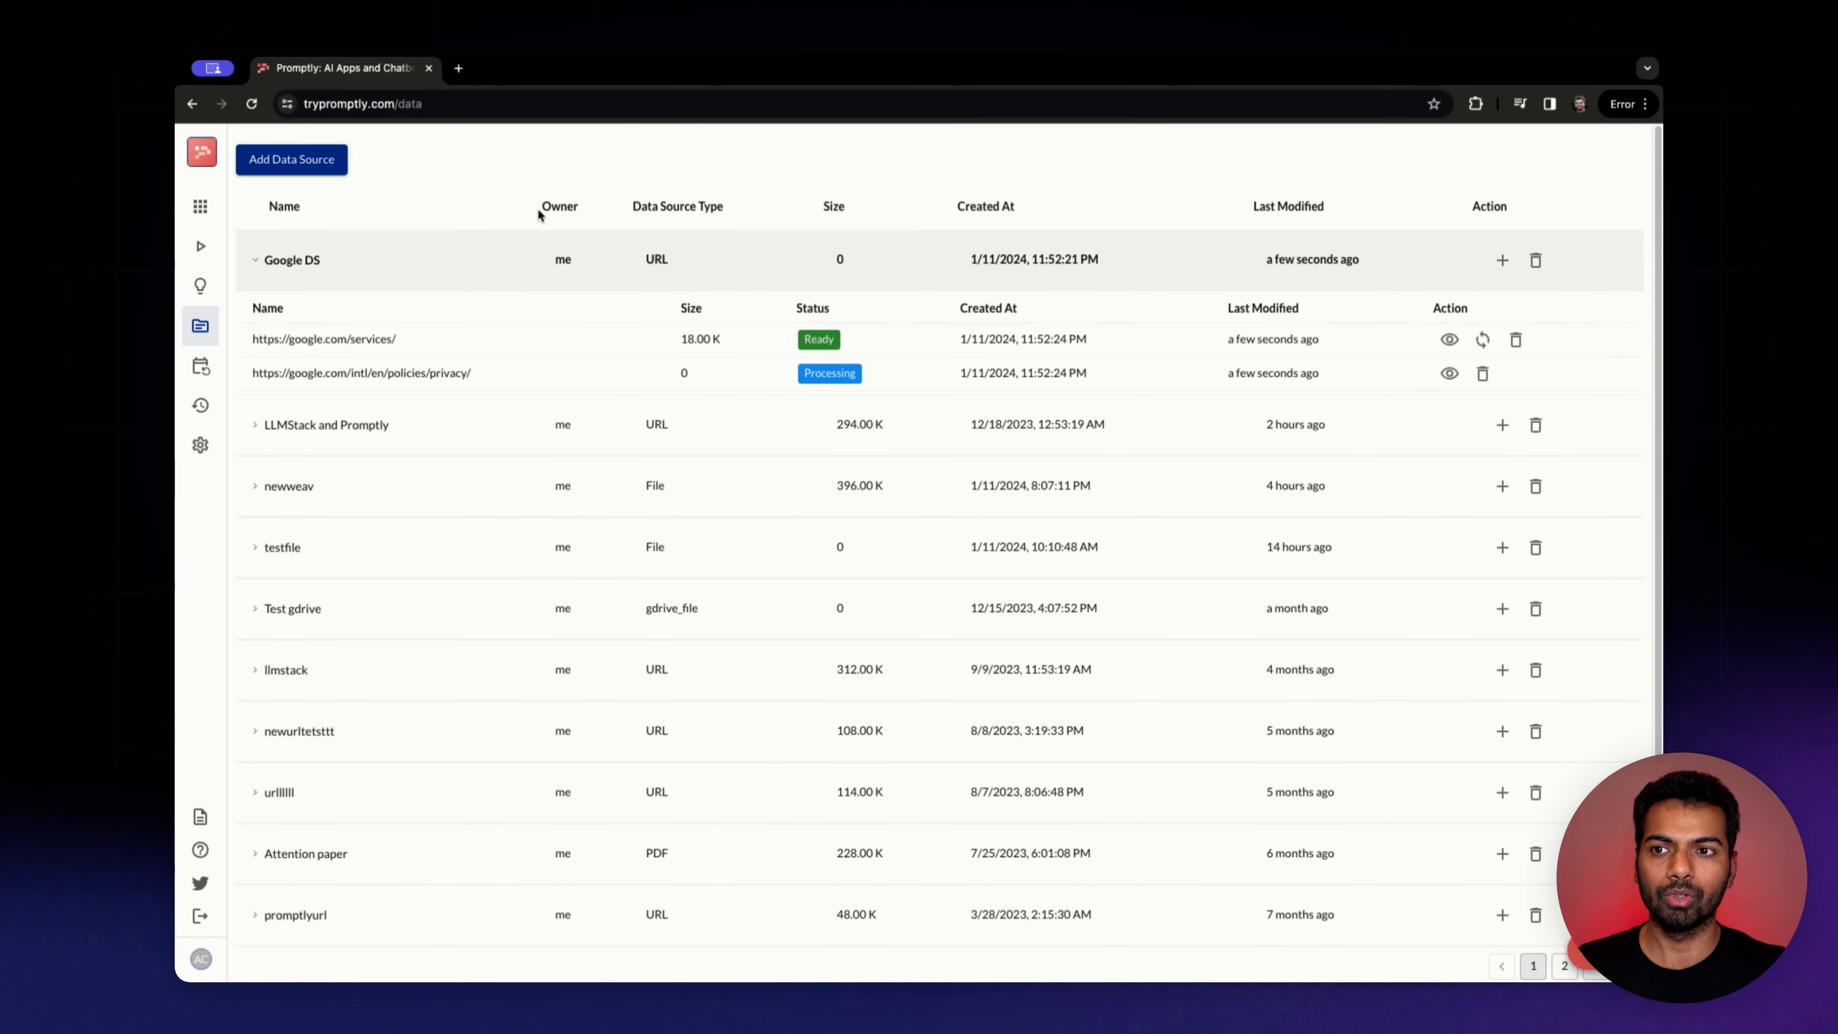
Create an app named DS test from the Website Chatbot template
{"action": "mouse_move", "coordinate": [209, 212]}
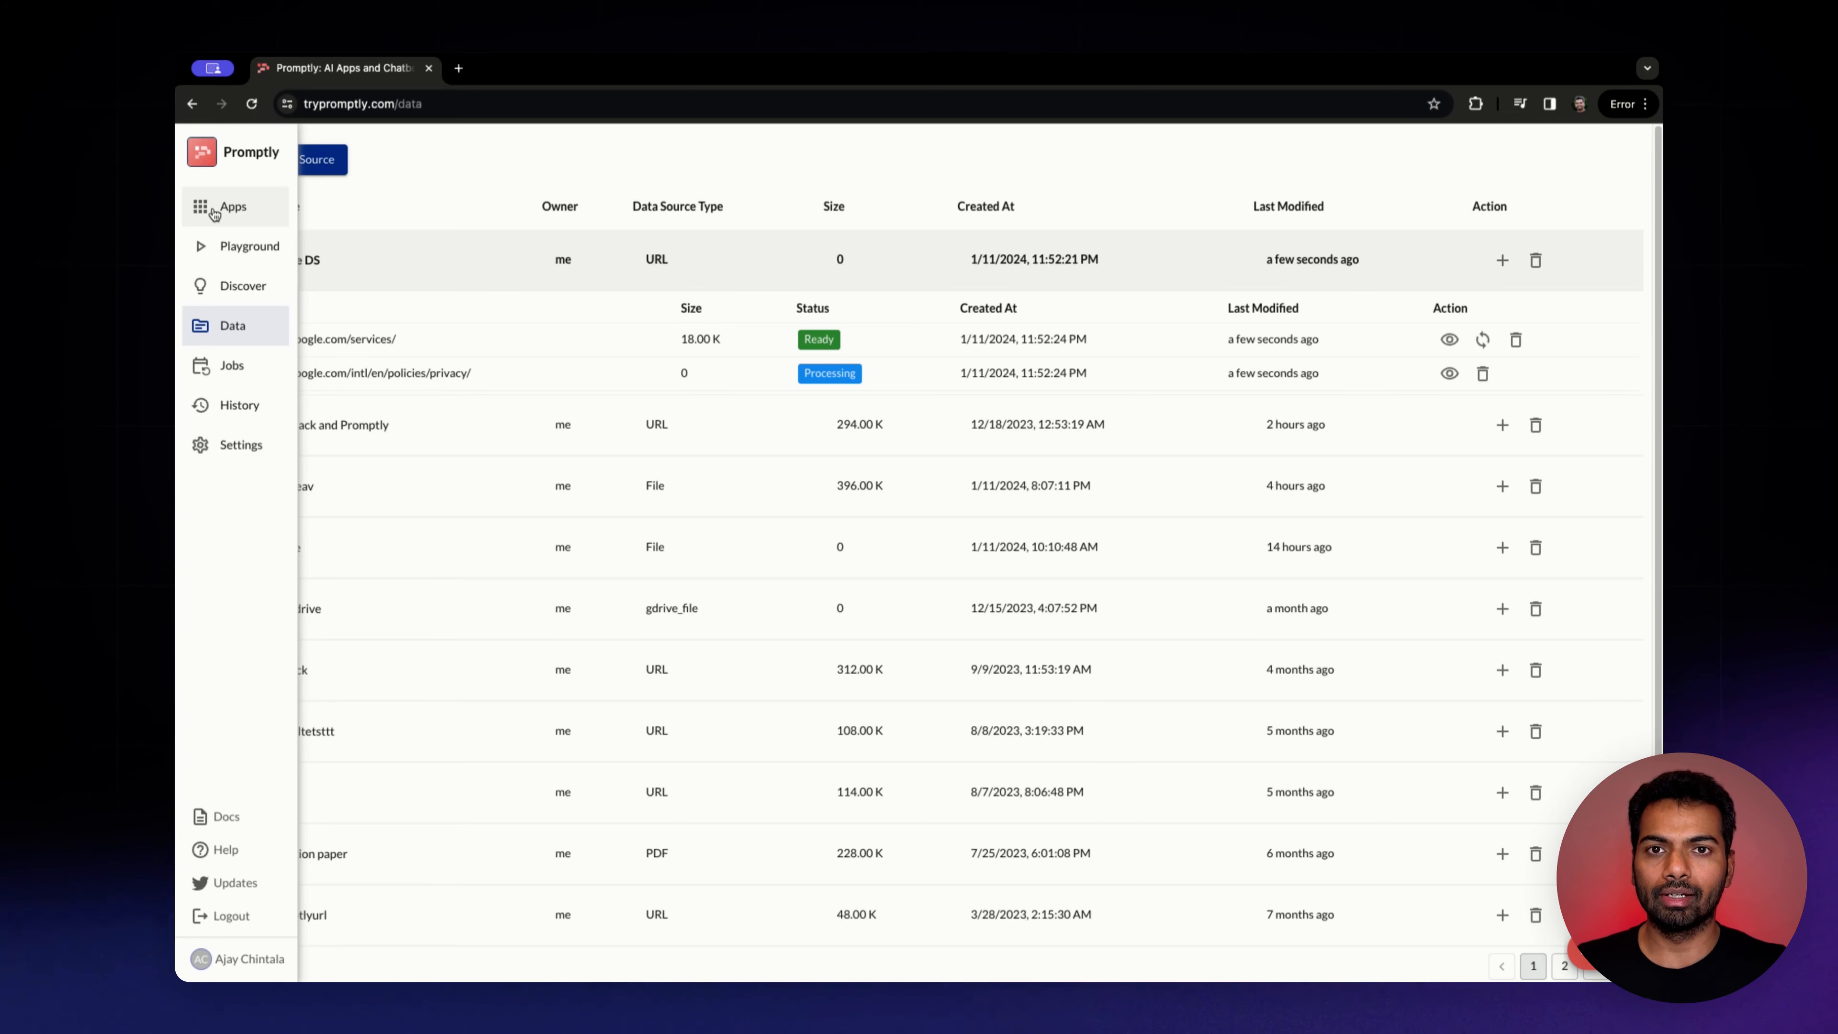
{"action": "left_click", "coordinate": [214, 213]}
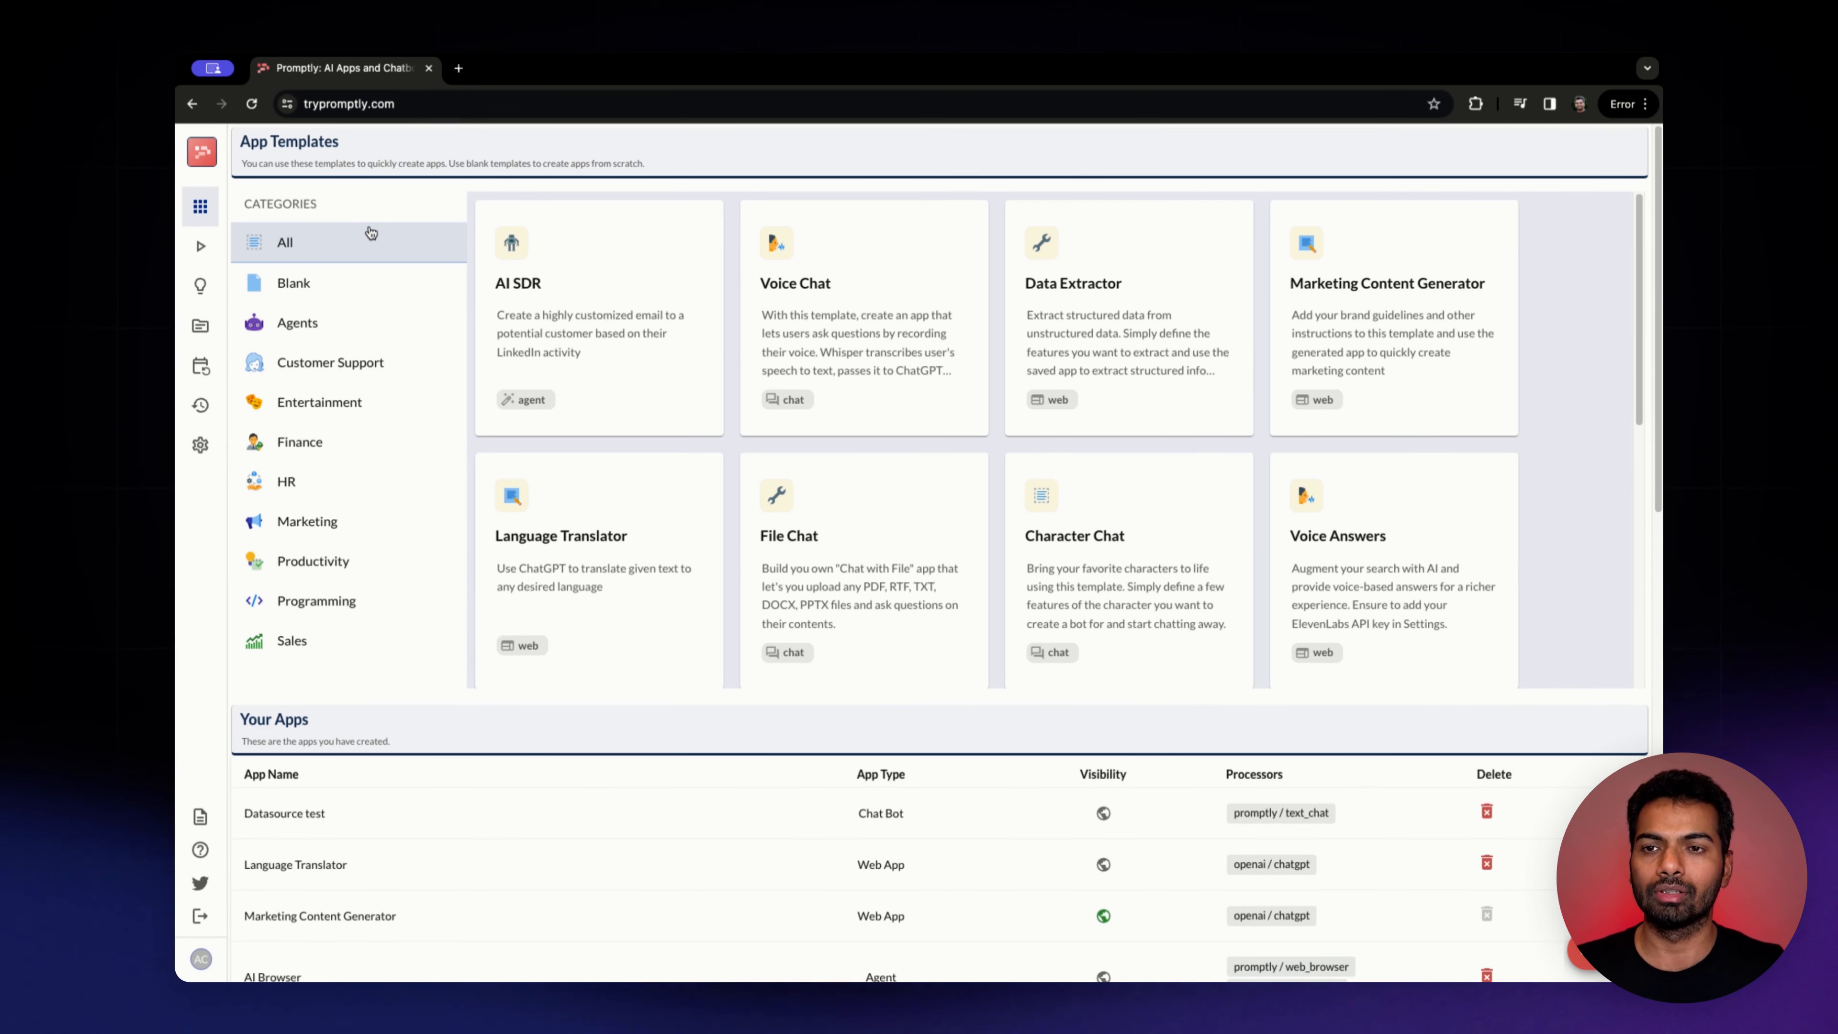
{"action": "scroll", "coordinate": [657, 510], "scroll_direction": "down", "scroll_amount": 3}
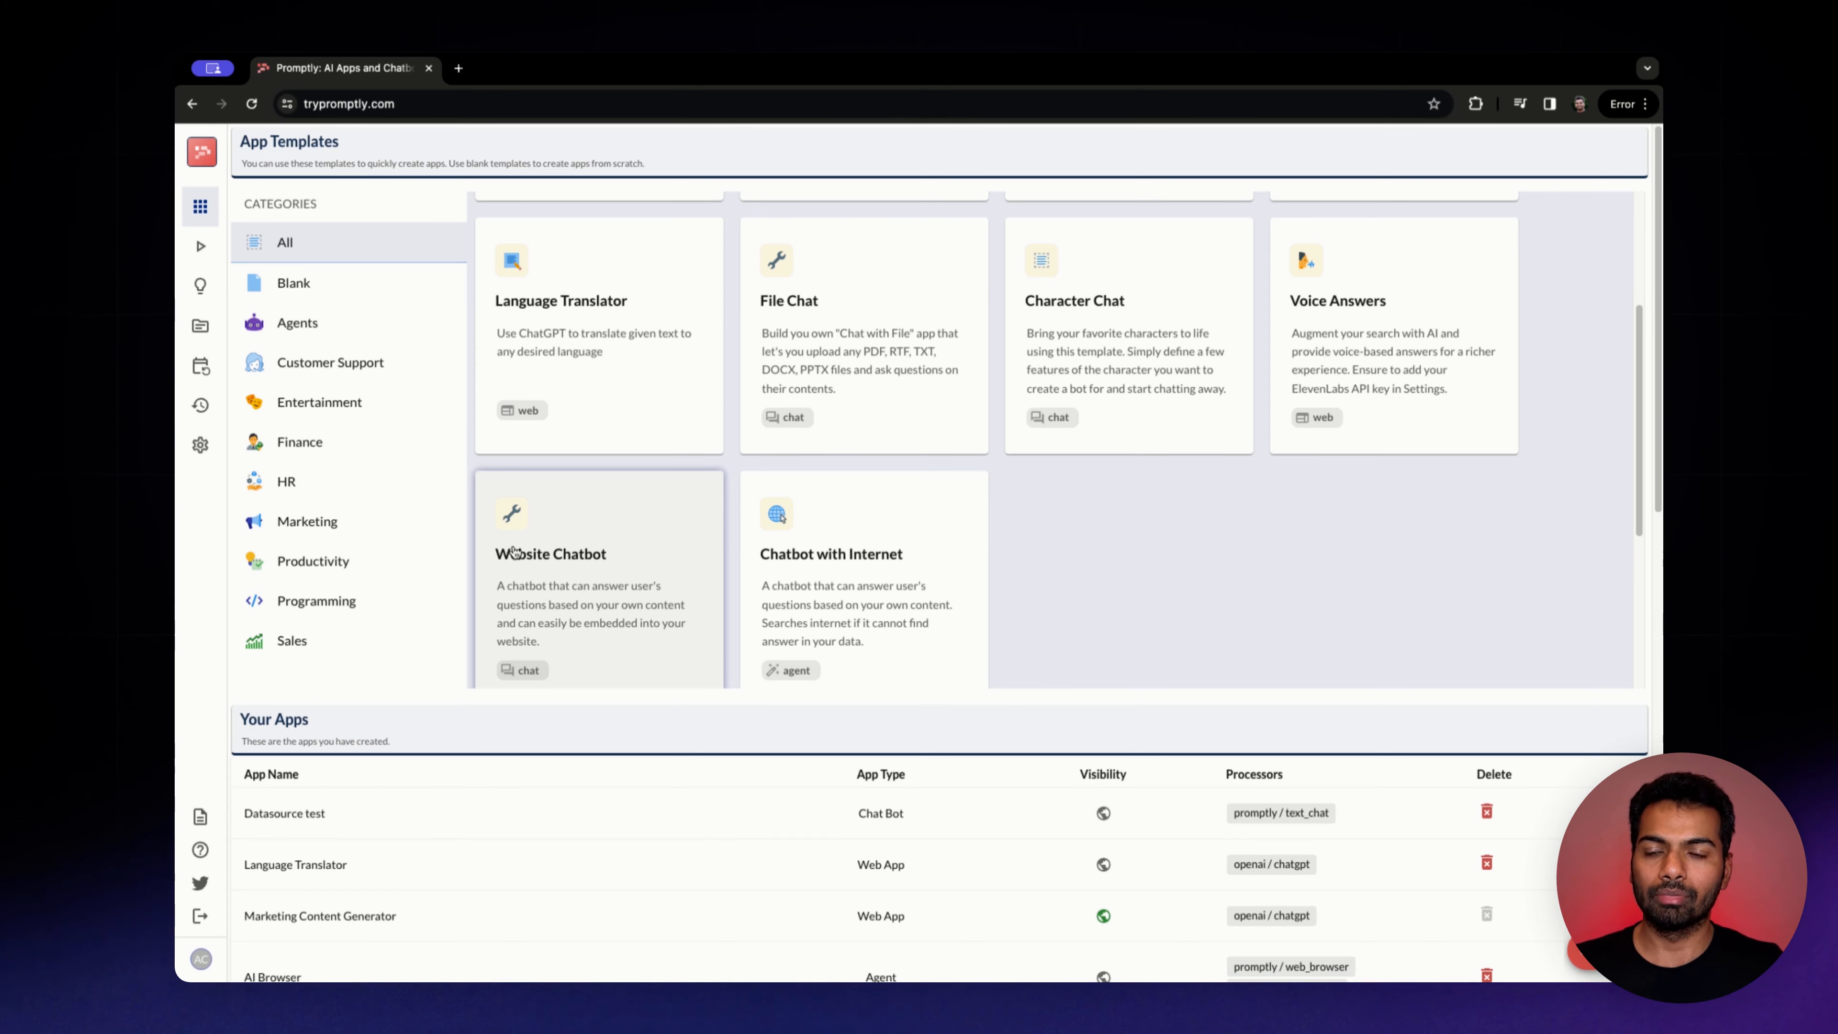
{"action": "left_click", "coordinate": [526, 565]}
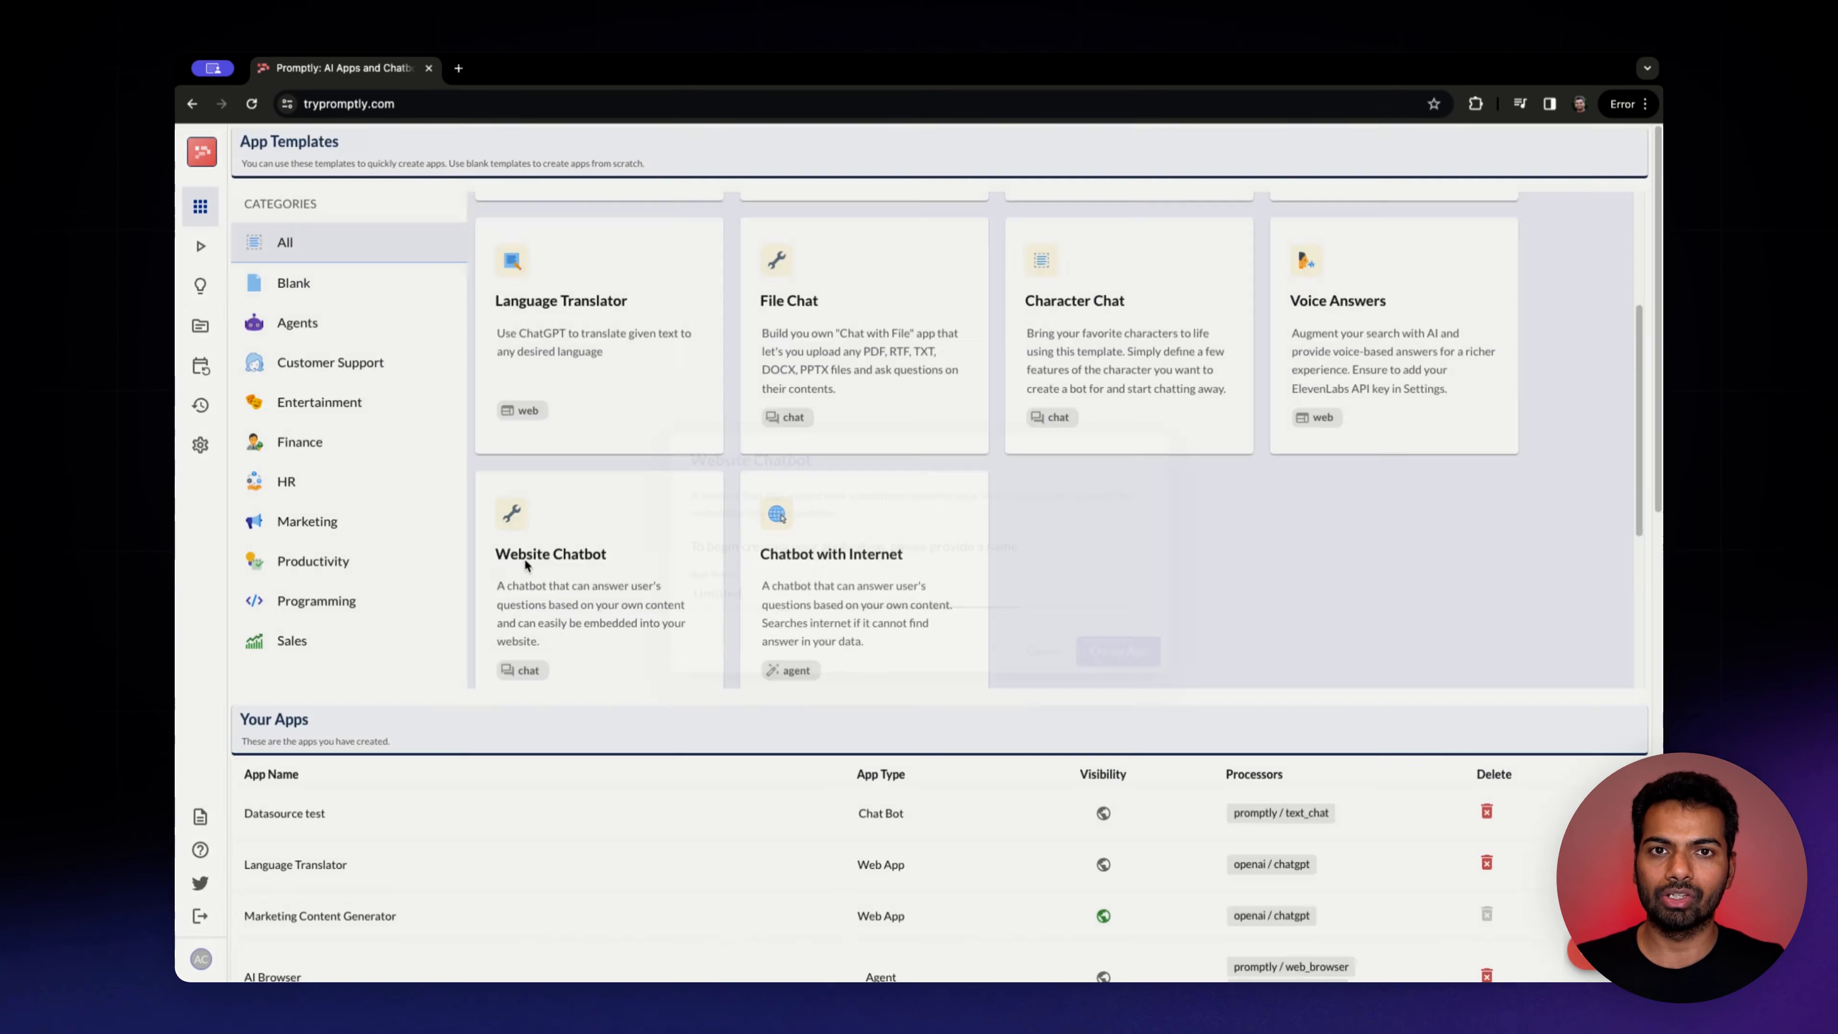
{"action": "key", "text": "super+a"}
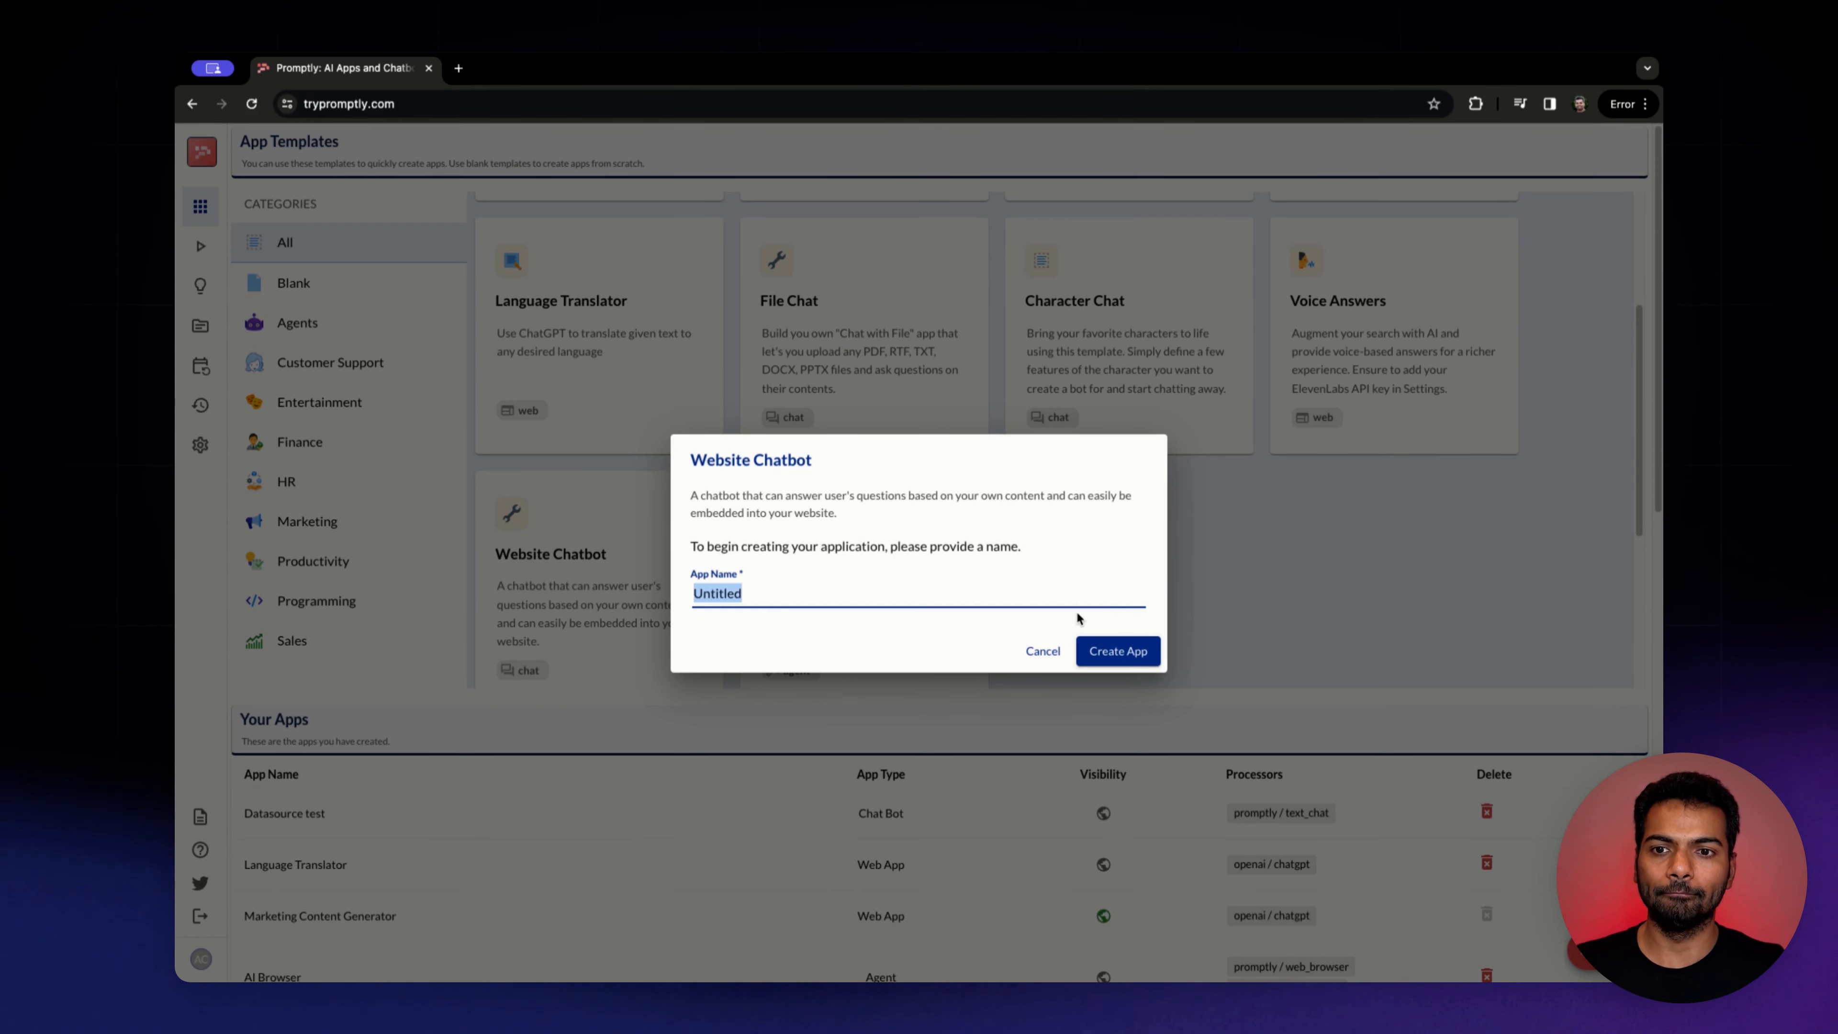
{"action": "type", "text": "DS test"}
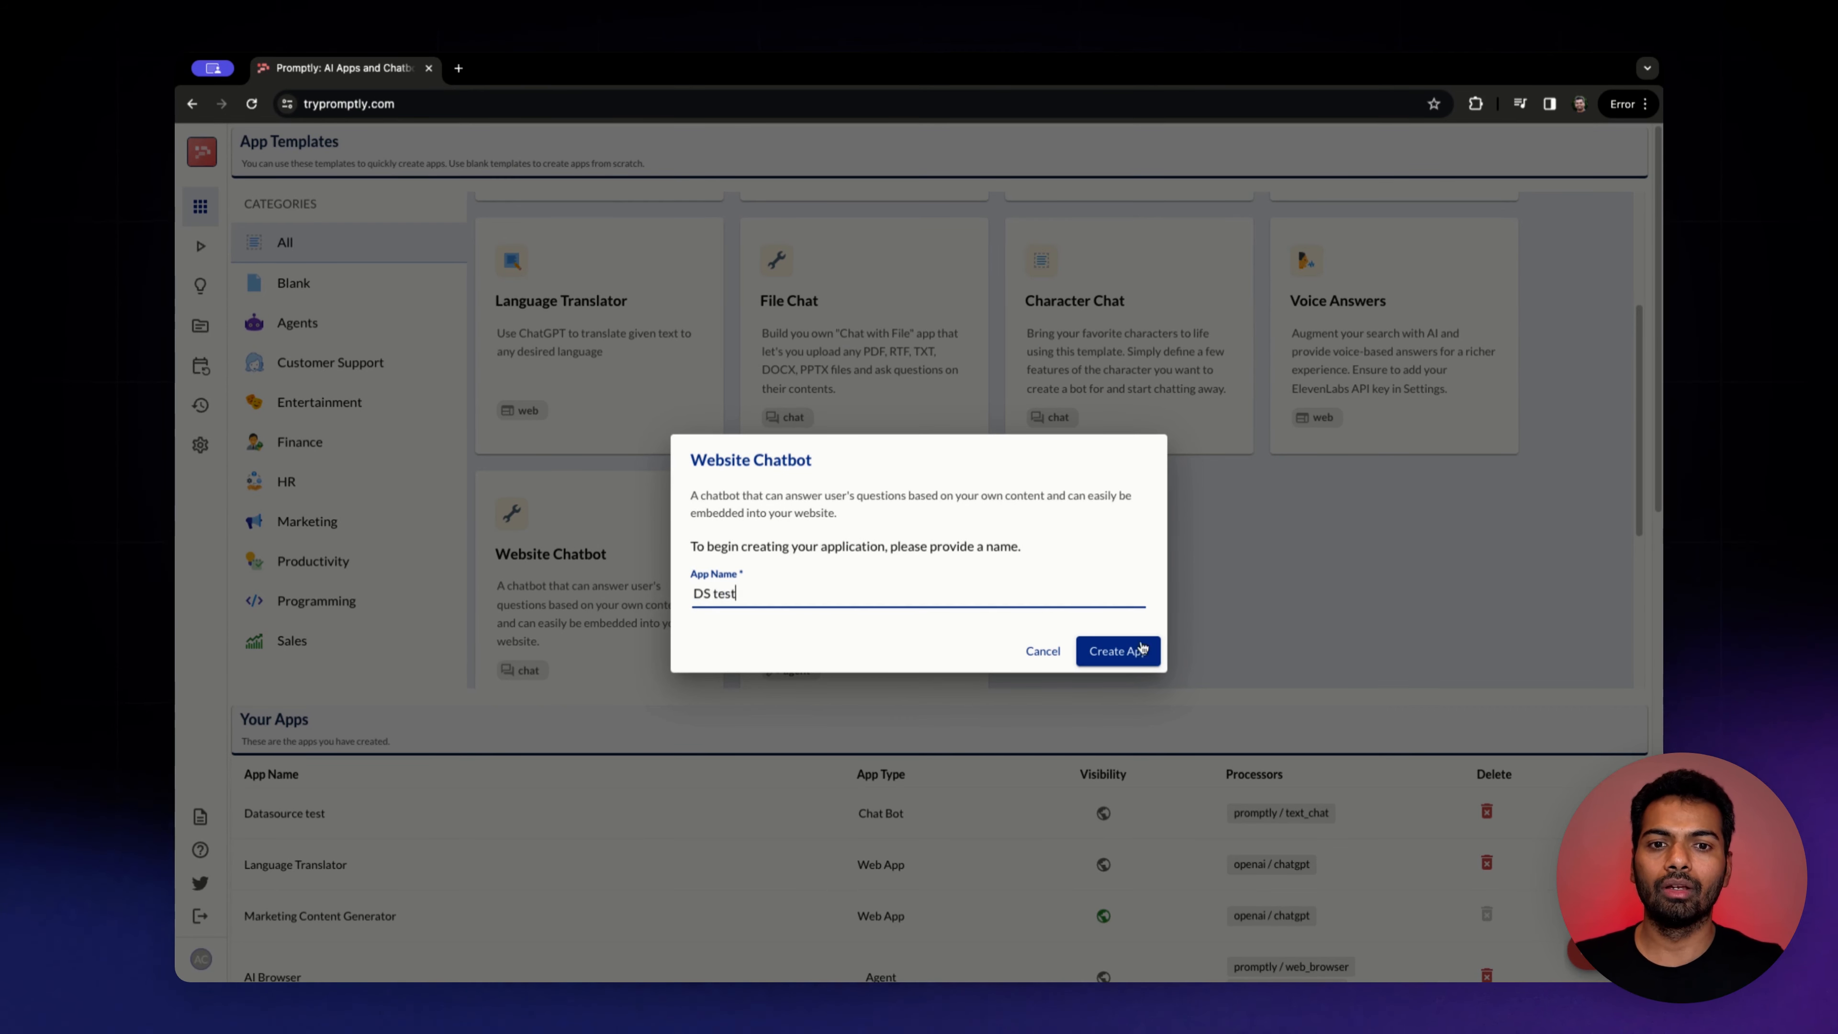
{"action": "left_click", "coordinate": [1154, 651]}
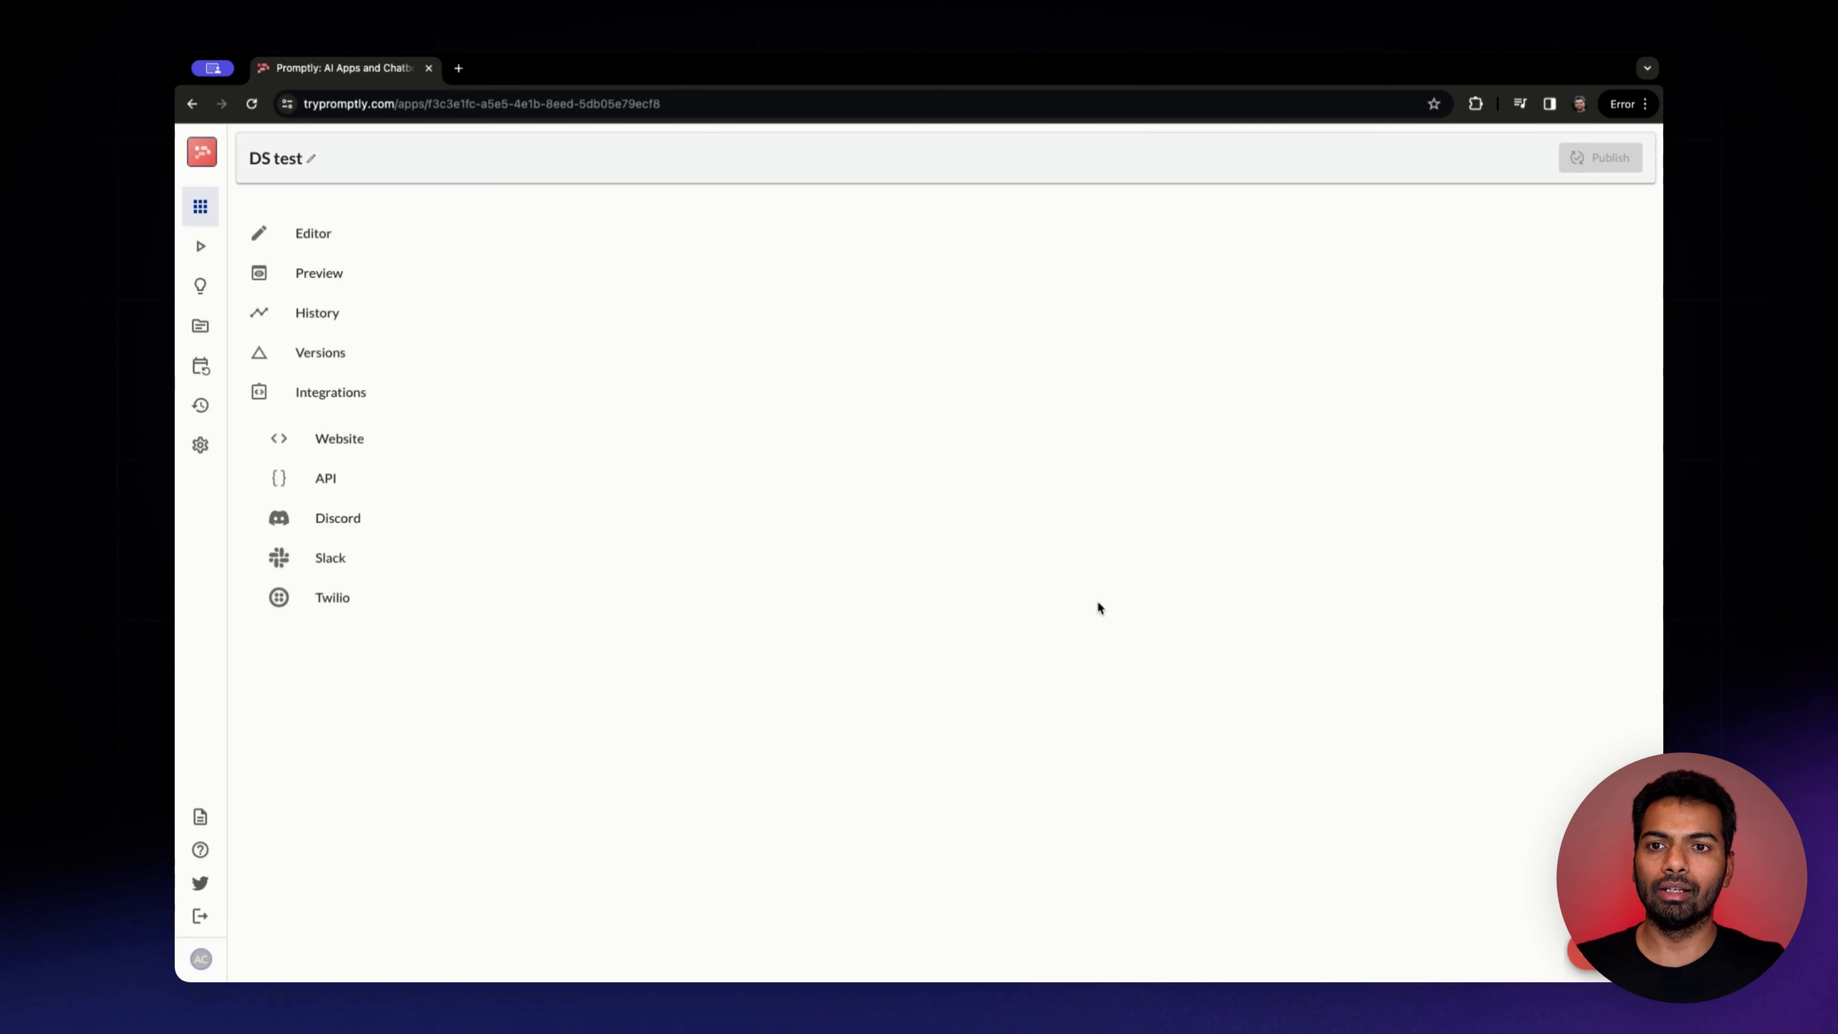
Accept the chatbot's basic configuration, choose Google DS as its data source and continue to the final touches
{"action": "left_click", "coordinate": [1184, 550]}
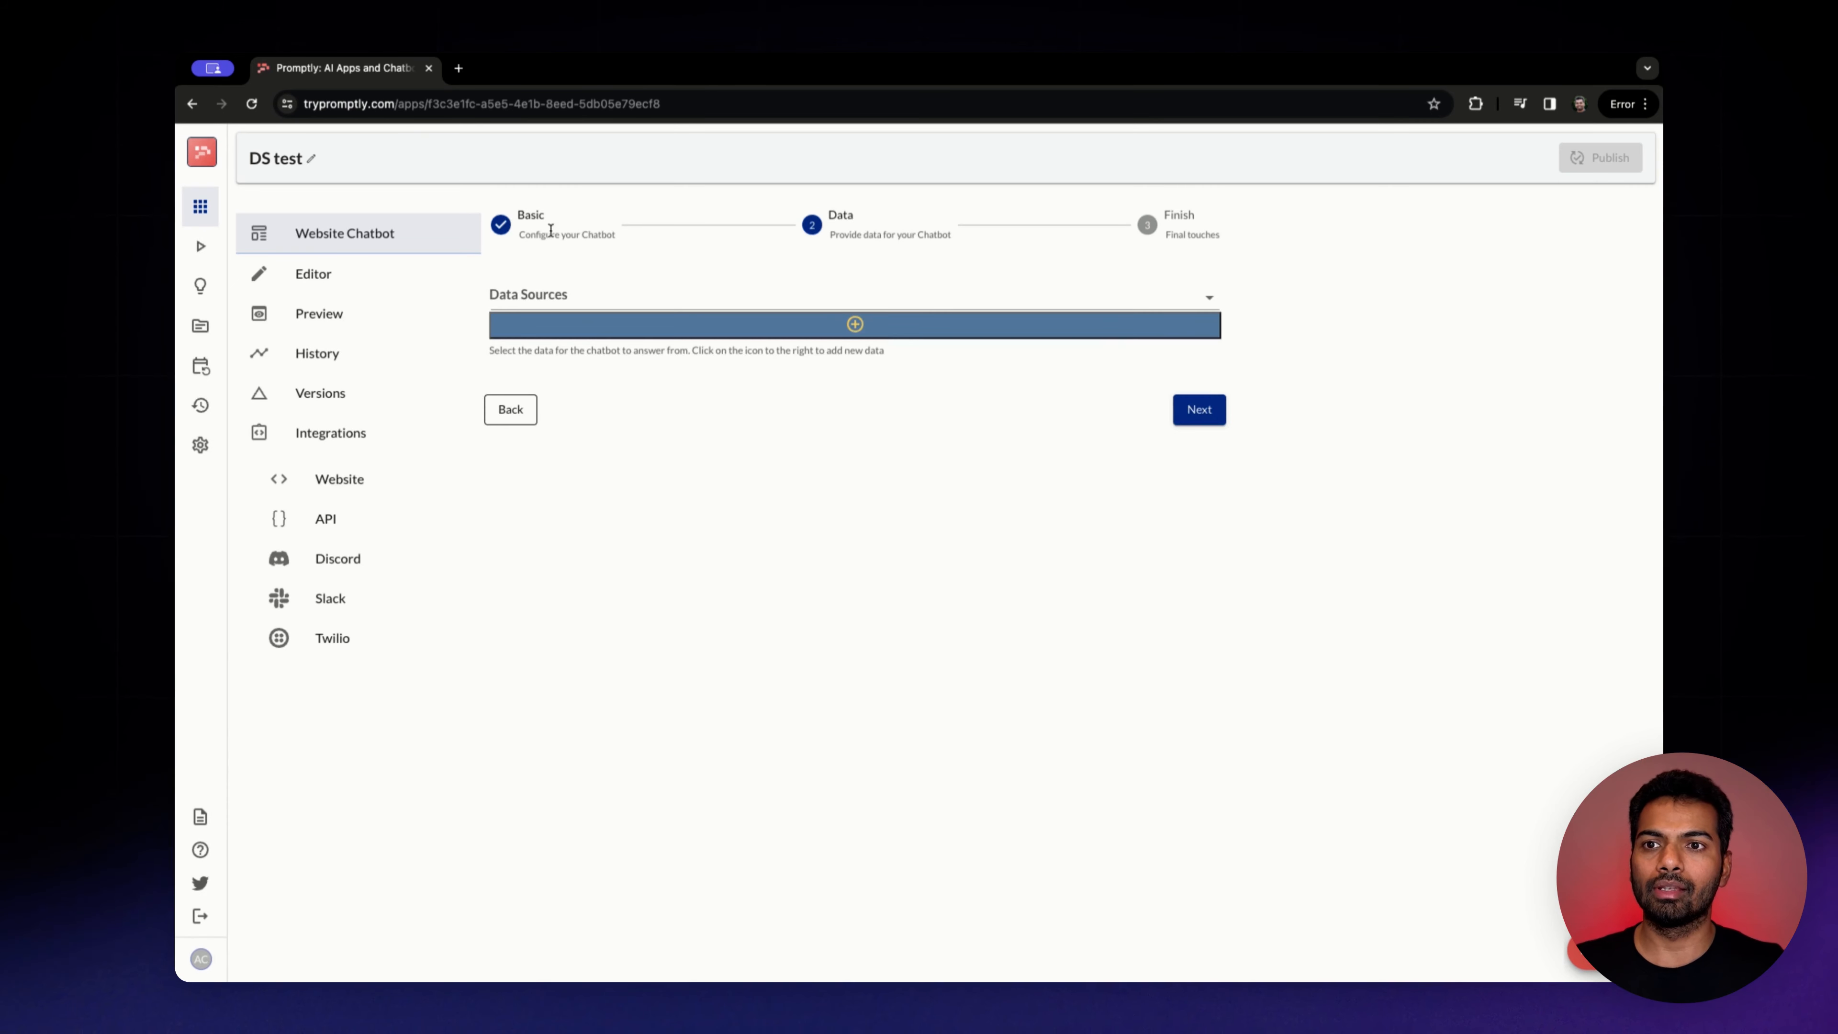
{"action": "left_click", "coordinate": [540, 292]}
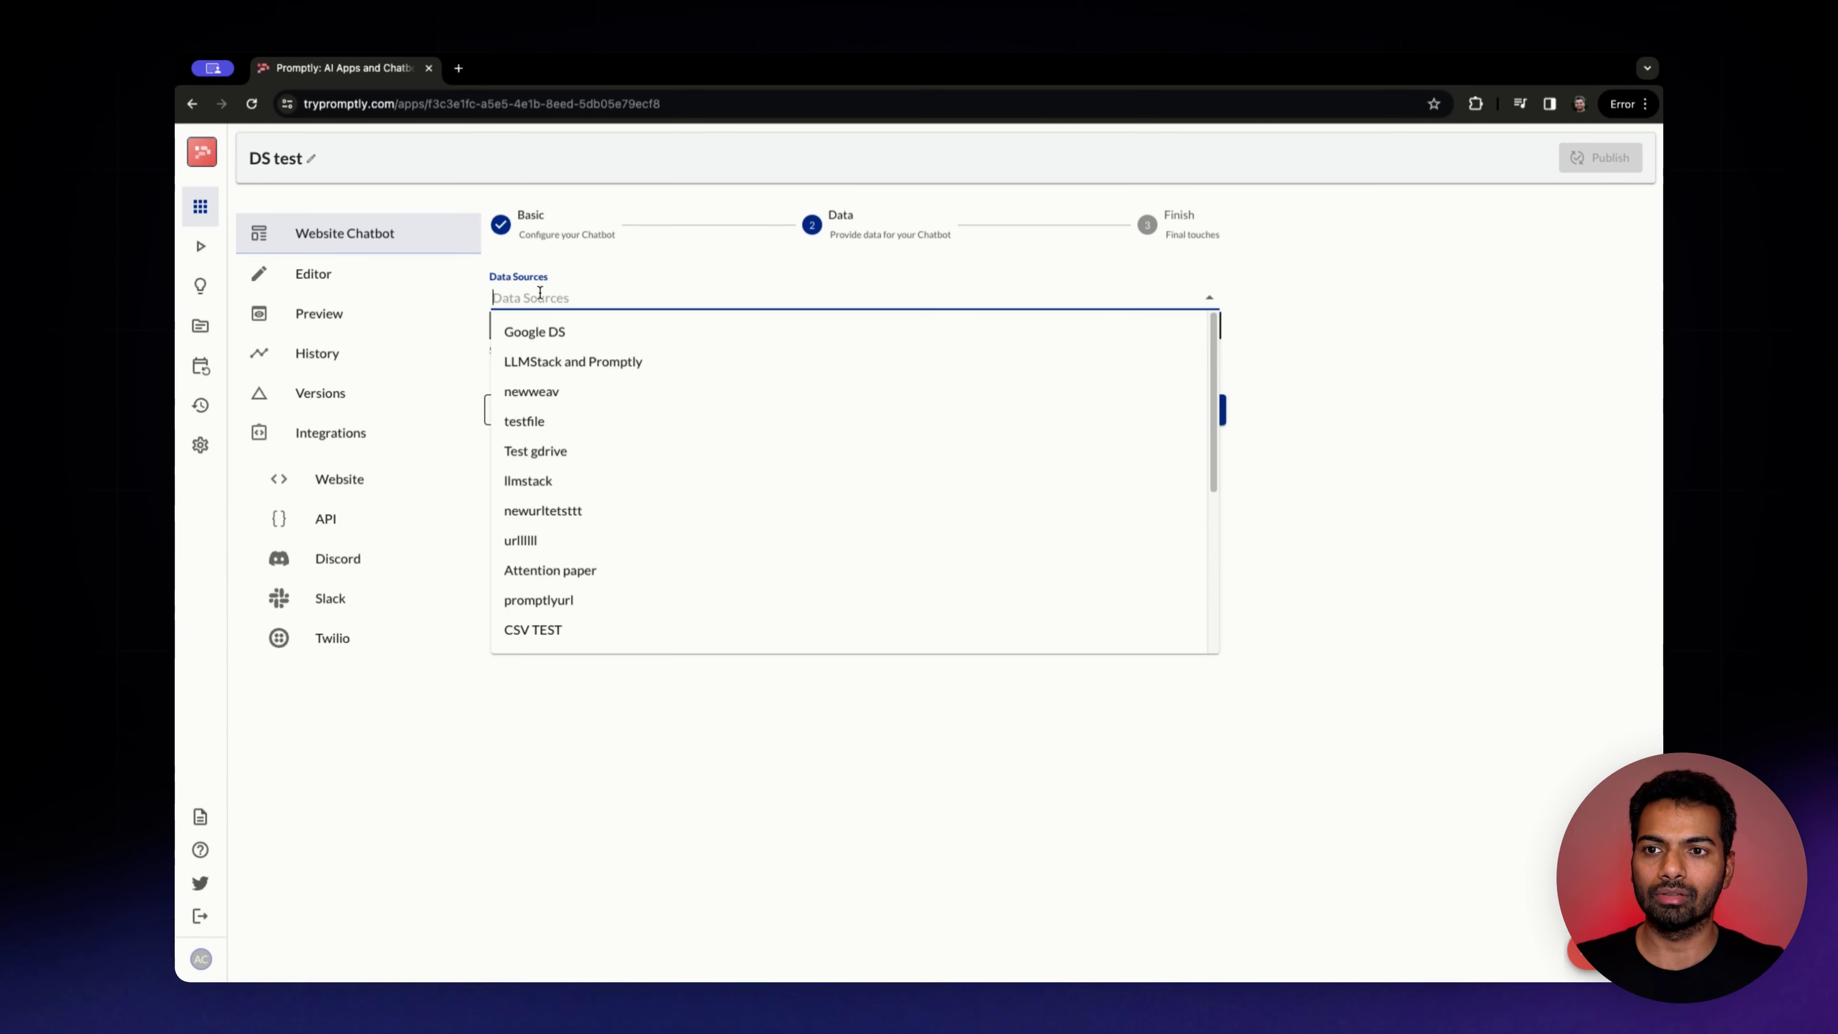
{"action": "left_click", "coordinate": [548, 331]}
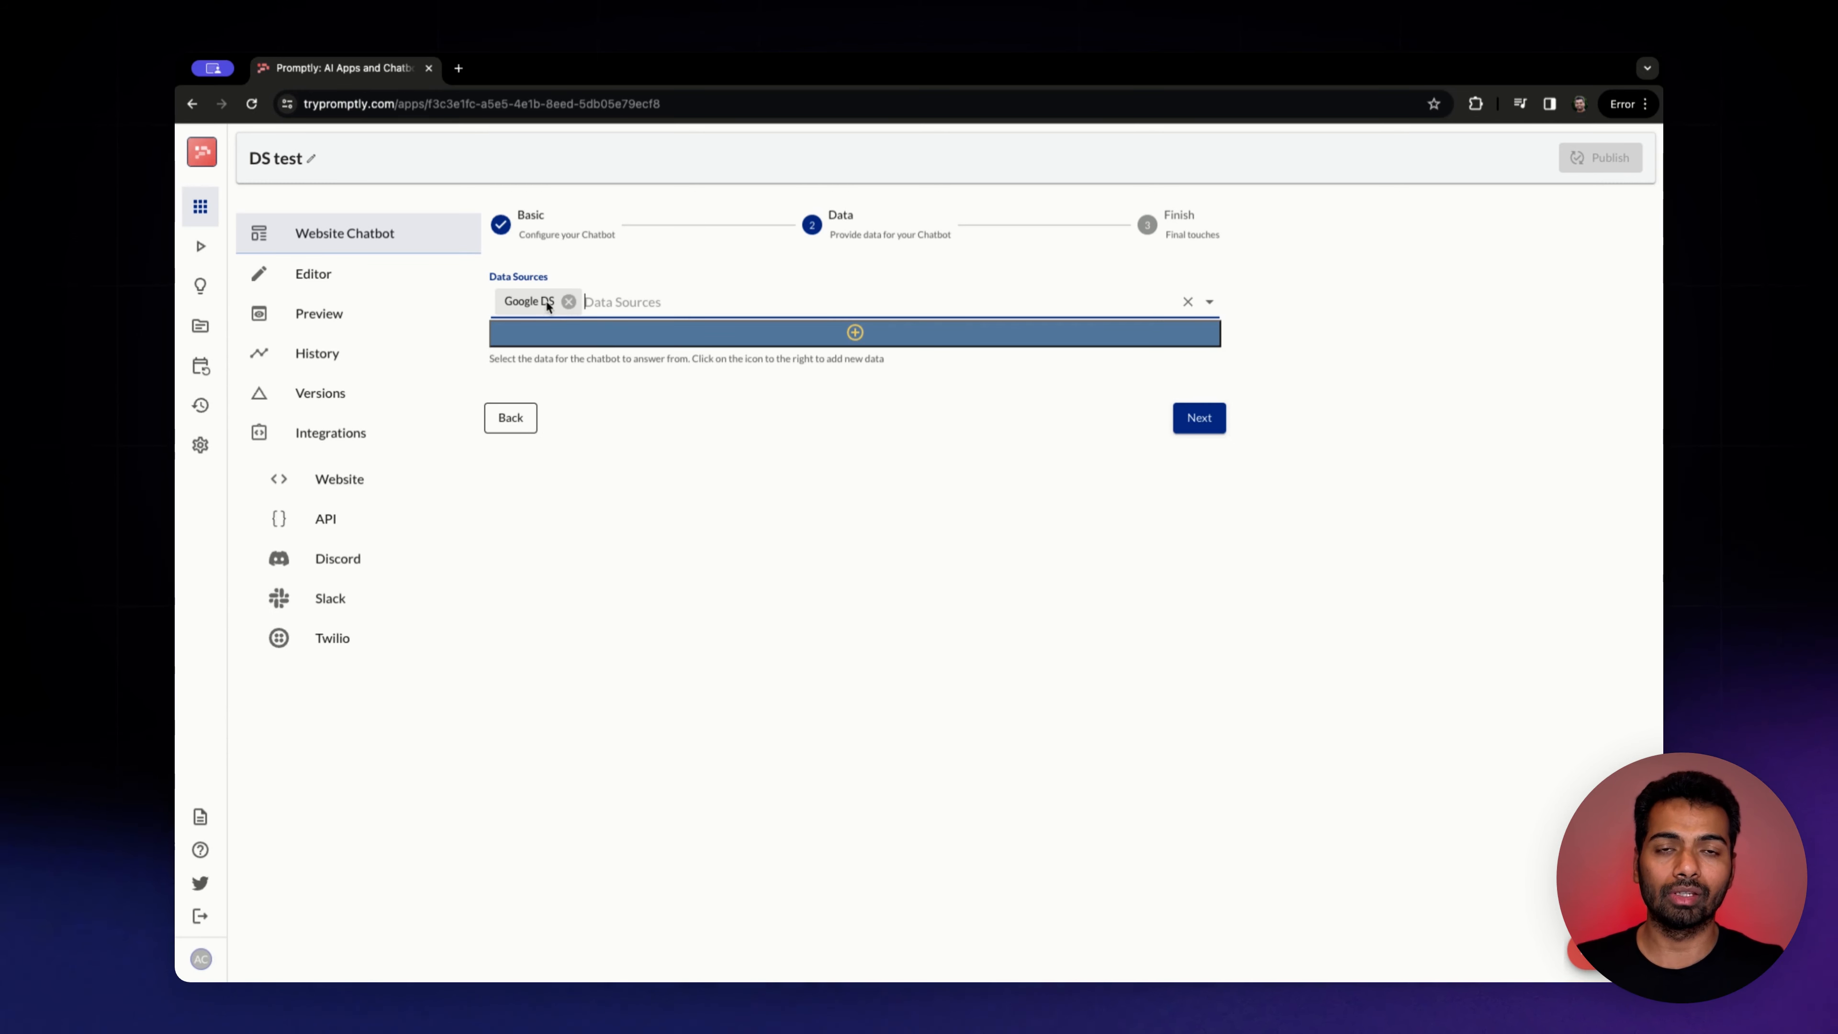
{"action": "left_click", "coordinate": [1193, 417]}
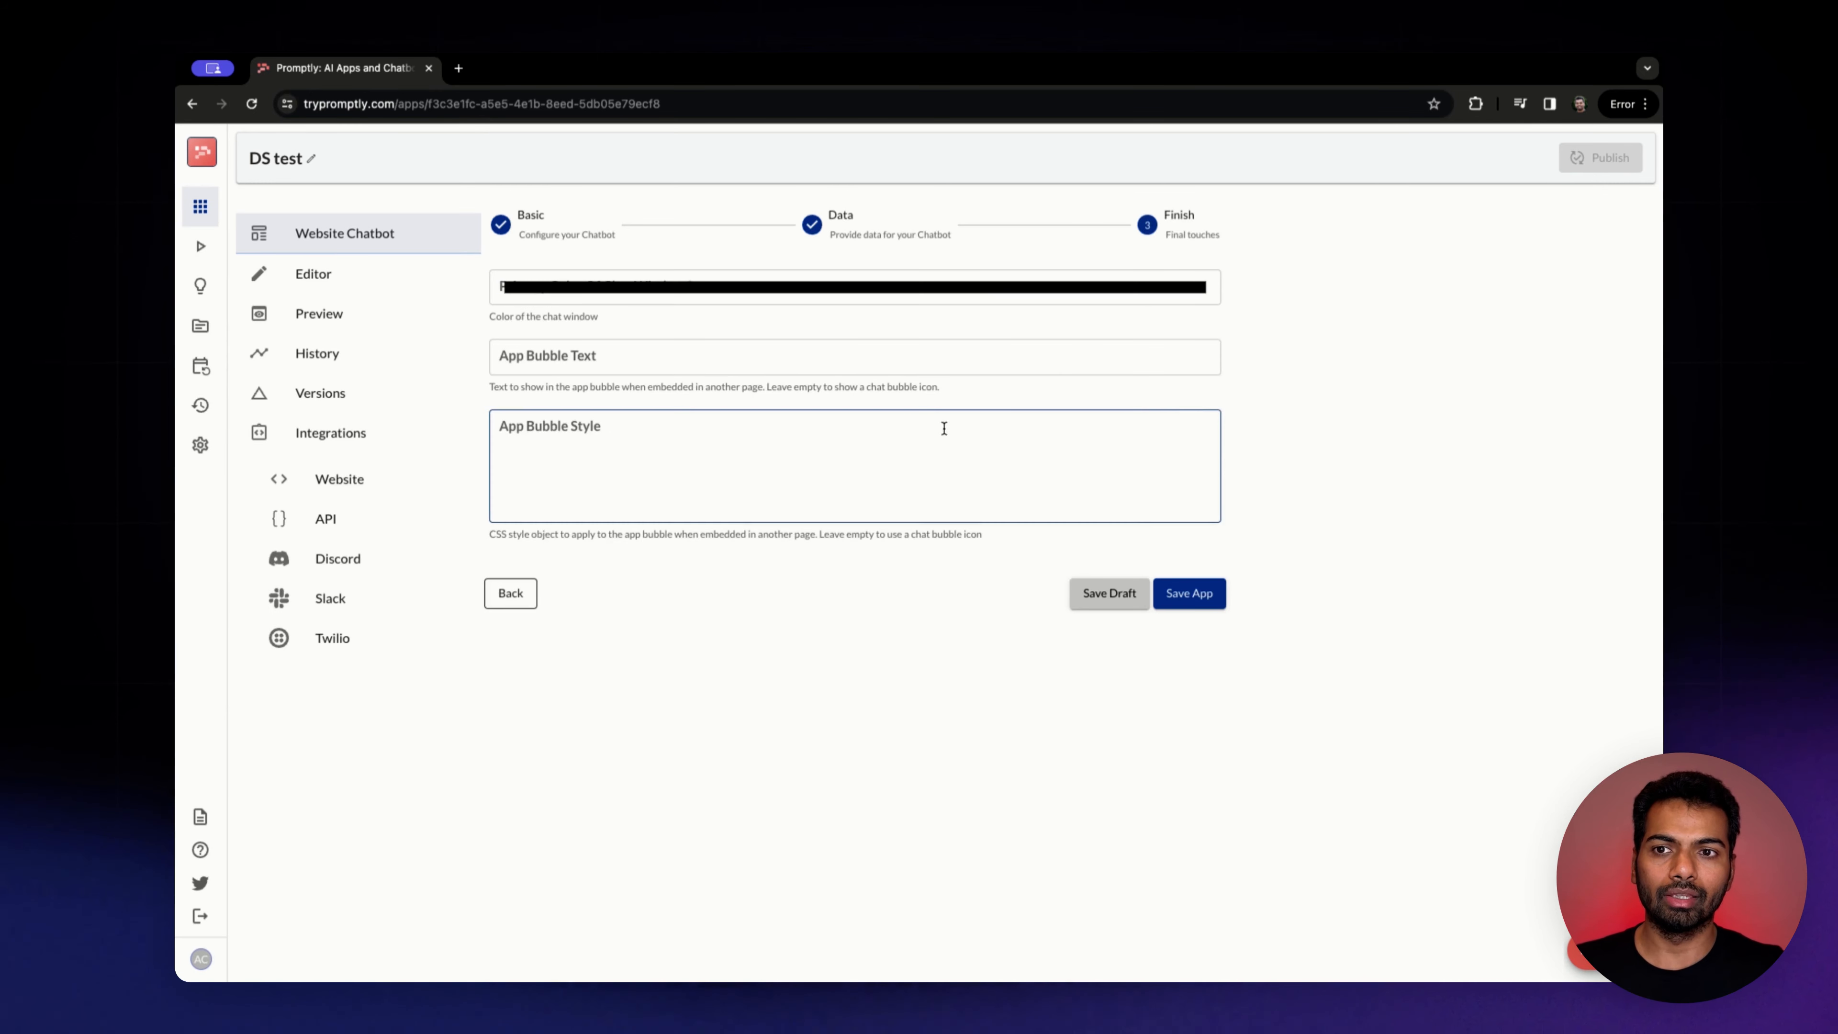